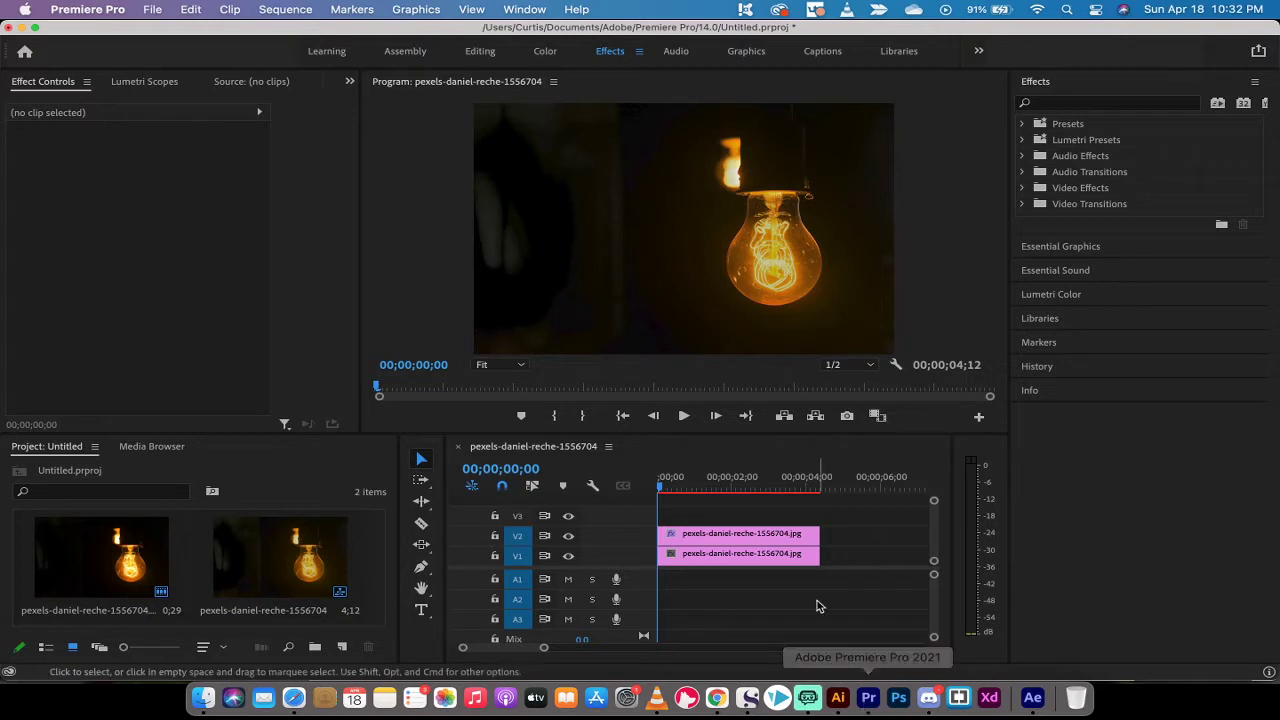
- Hide track V2, scrub the sequence to view the layer below, then show V2 again
left_click(678, 490)
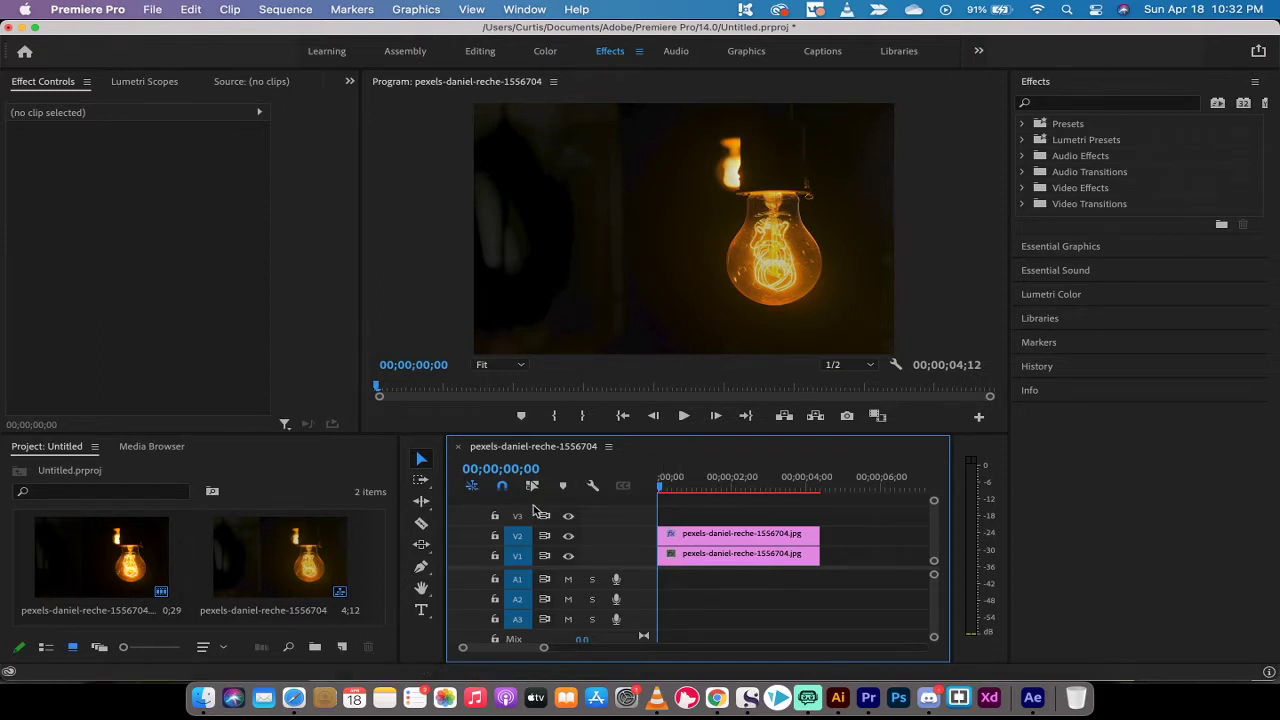
left_click(568, 538)
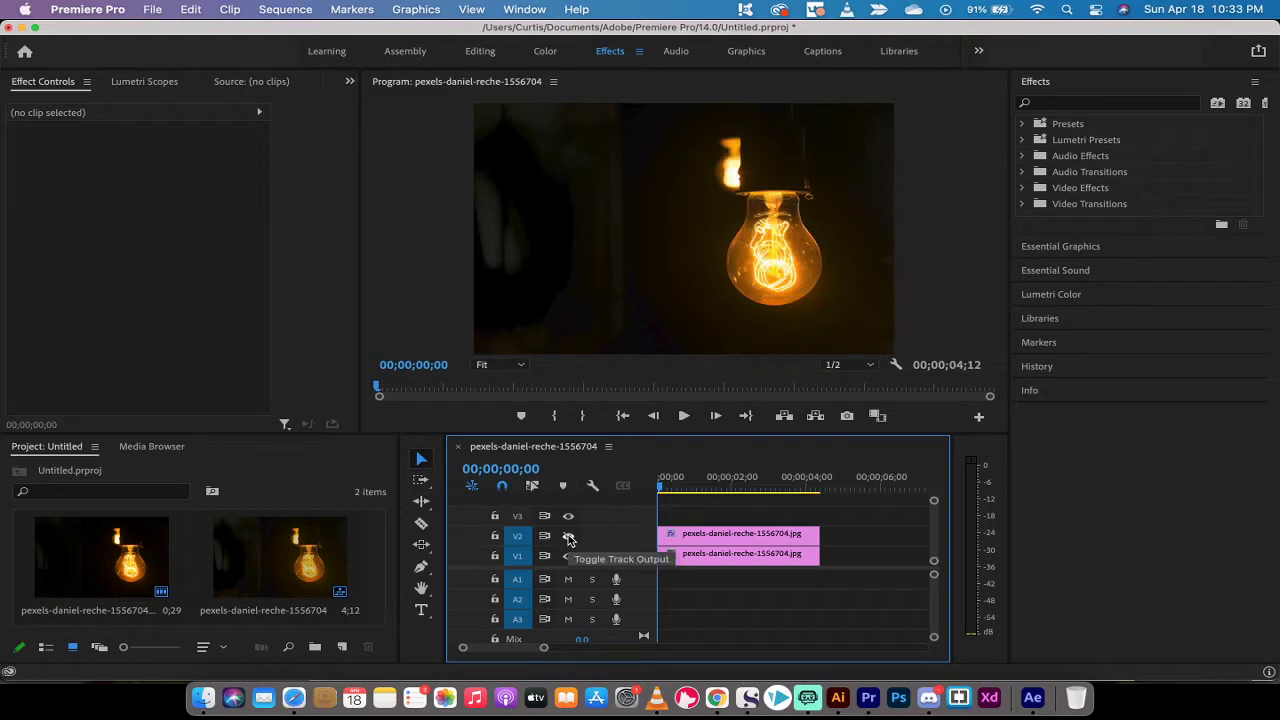
left_click(662, 488)
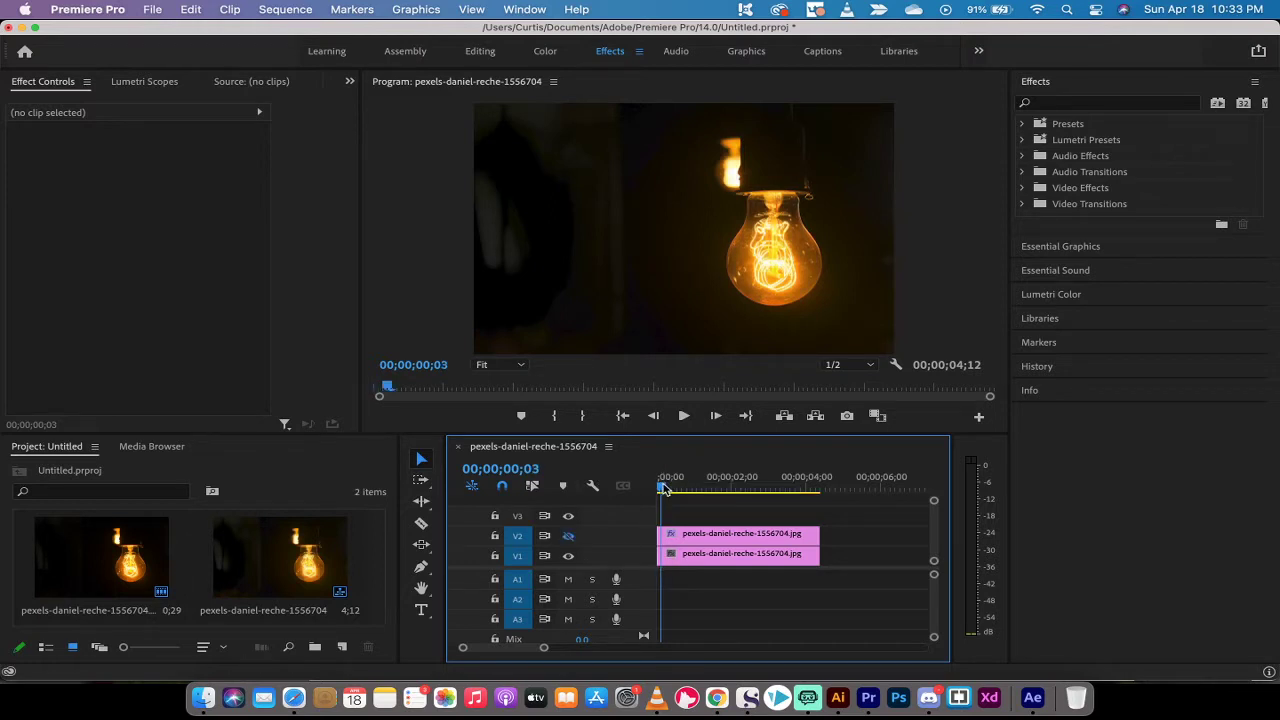
left_click_drag(665, 488, 640, 495)
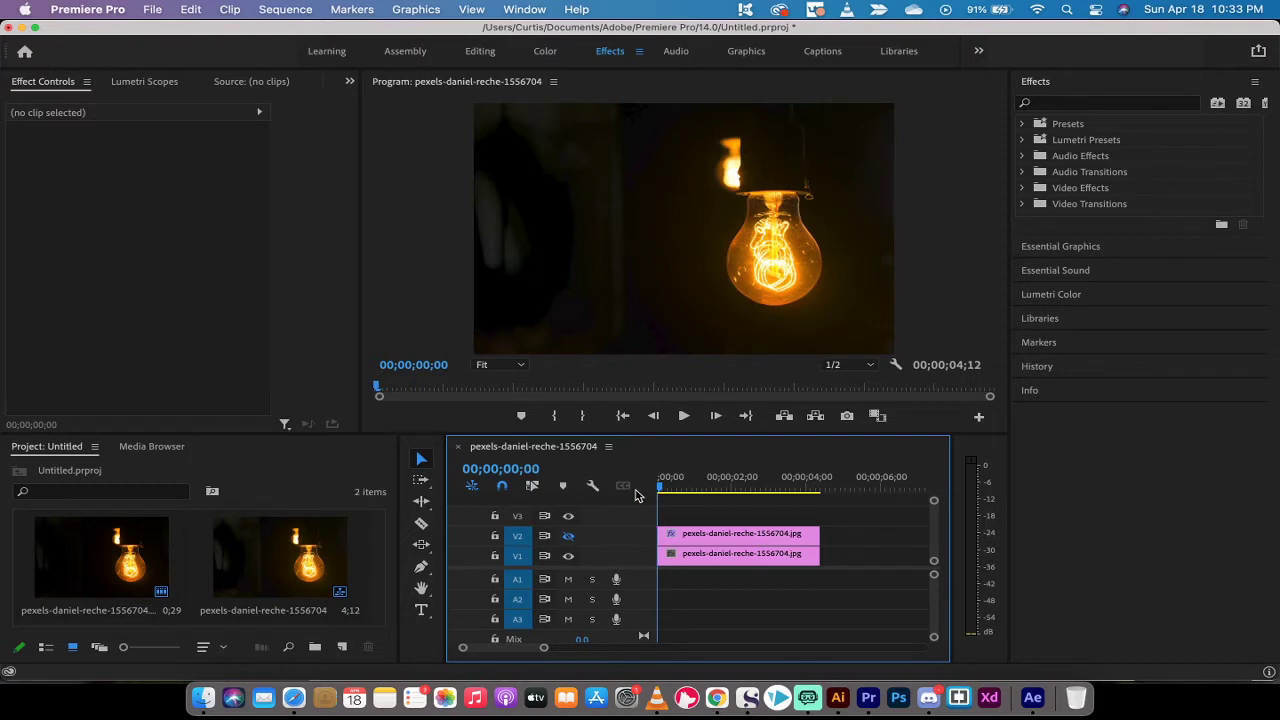
left_click(568, 538)
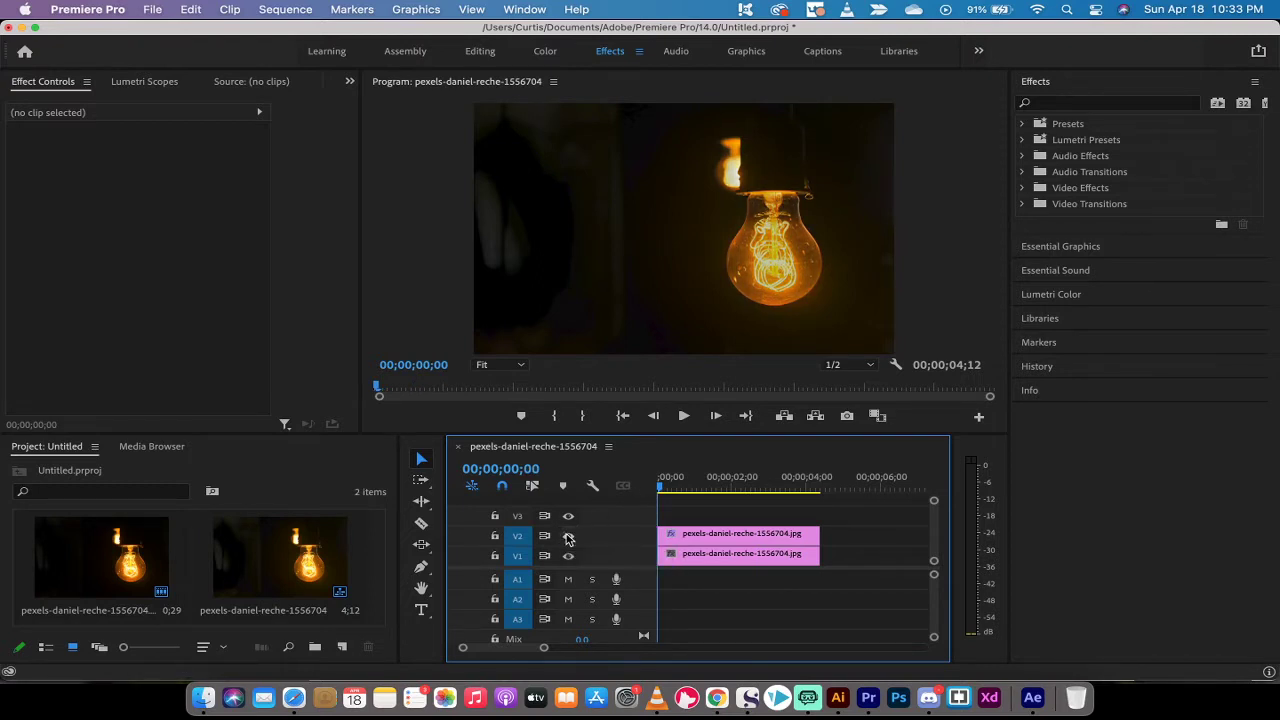
left_click_drag(662, 488, 628, 488)
- Play the sequence from the start, then delete the bulb photo copy on V2
key("space")
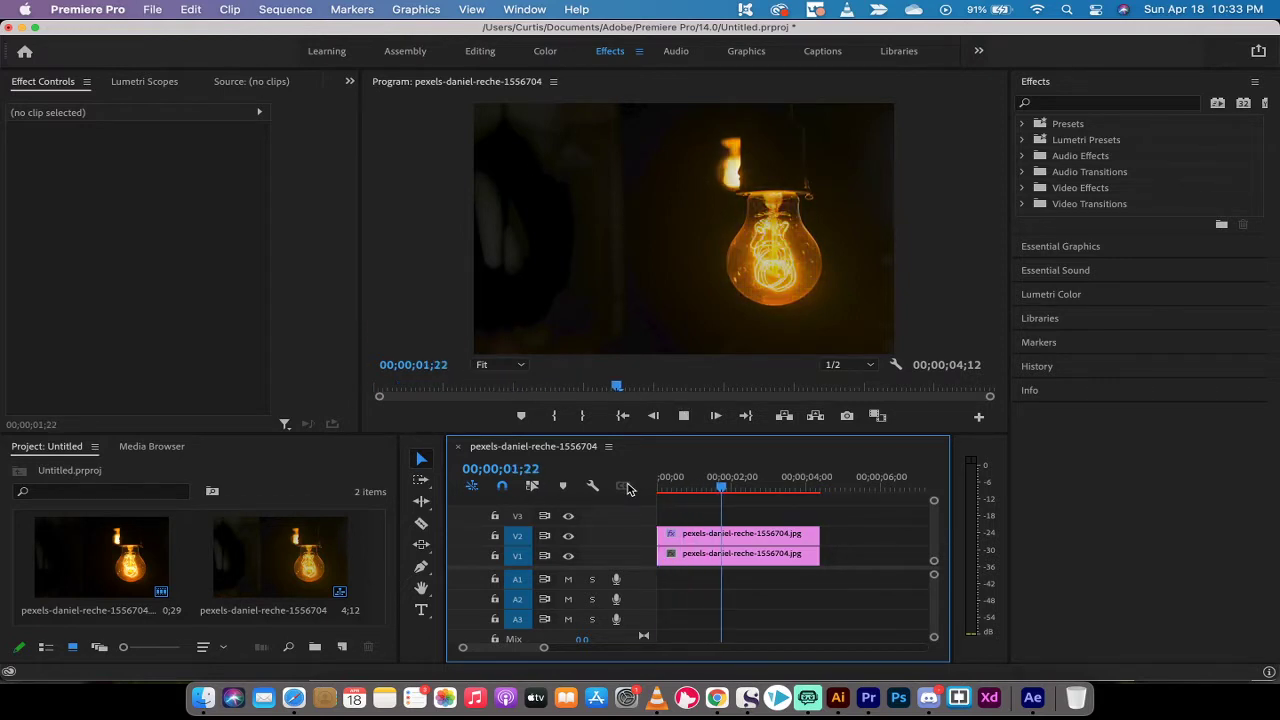
key("space")
left_click_drag(700, 488, 612, 488)
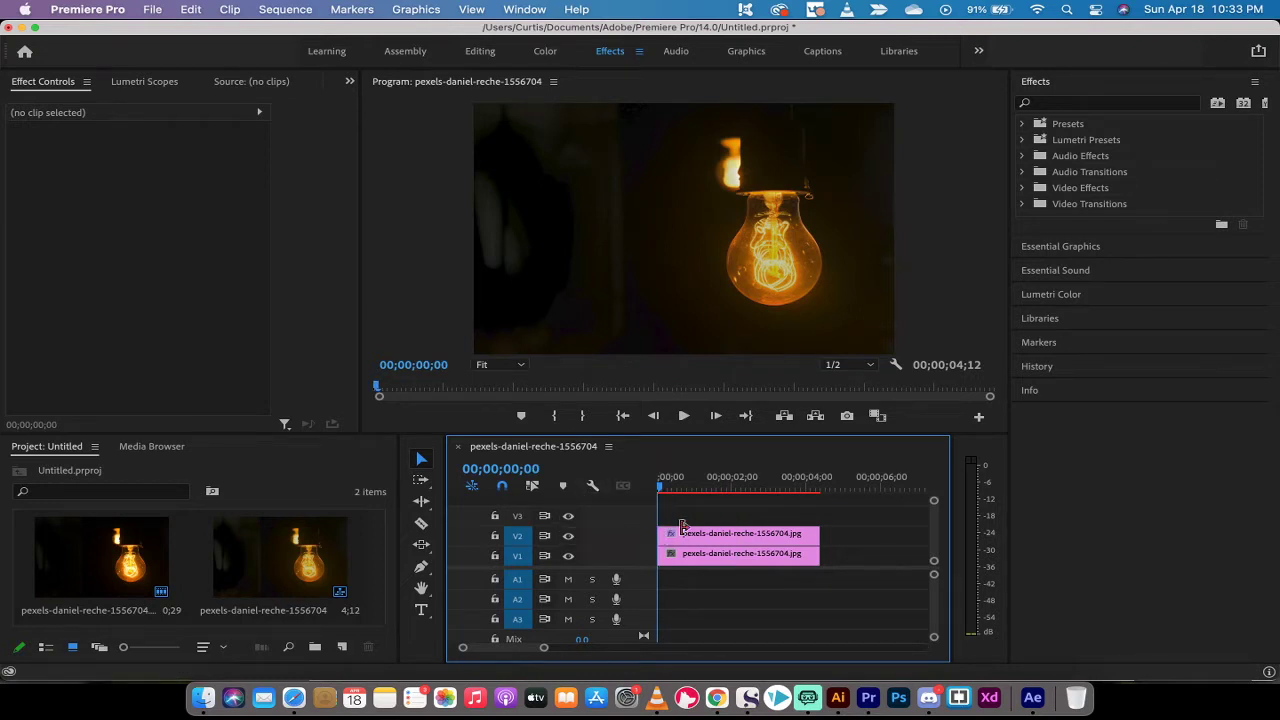
left_click(688, 537)
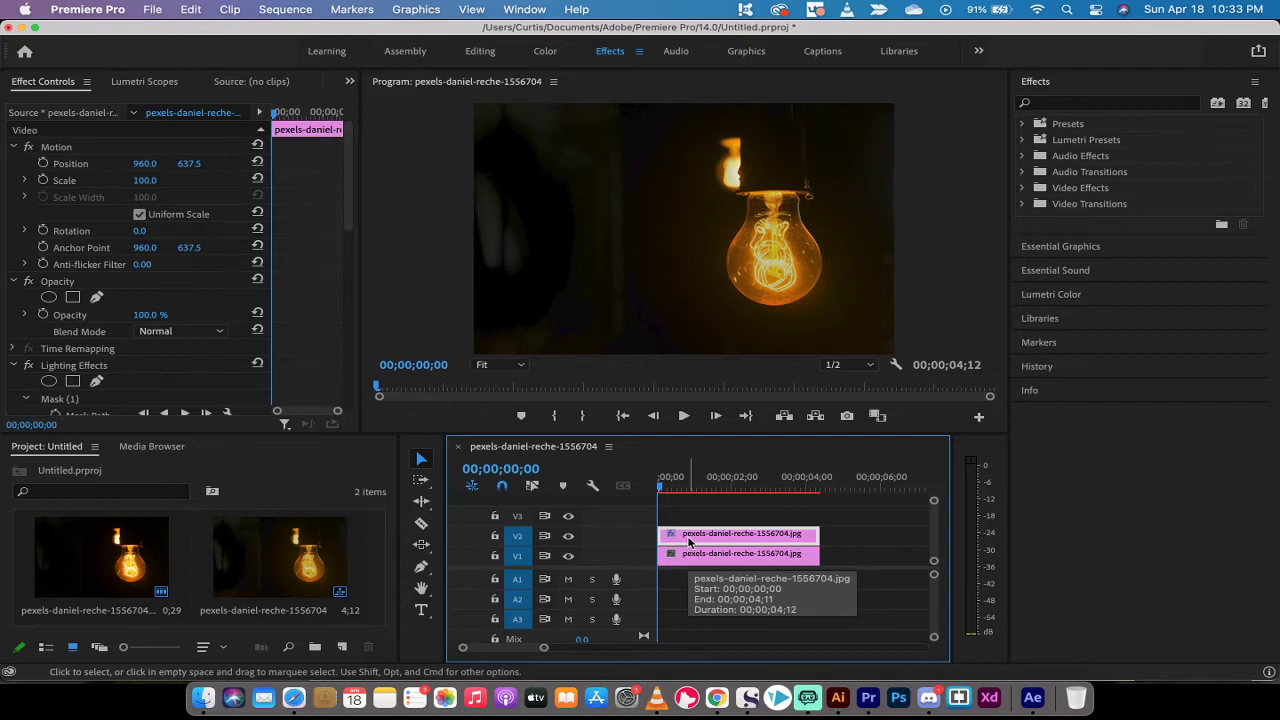
key("Delete")
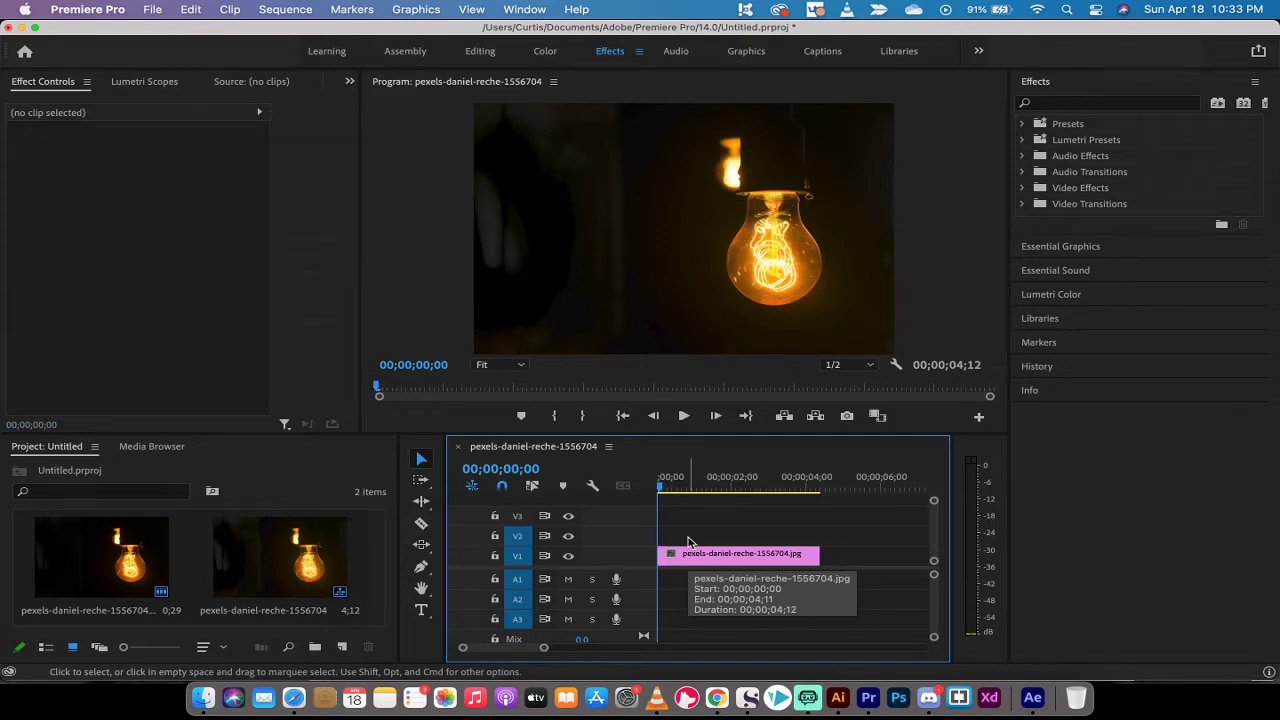
- Delete the old sequence and create a new one from the bulb photo
left_click(272, 567)
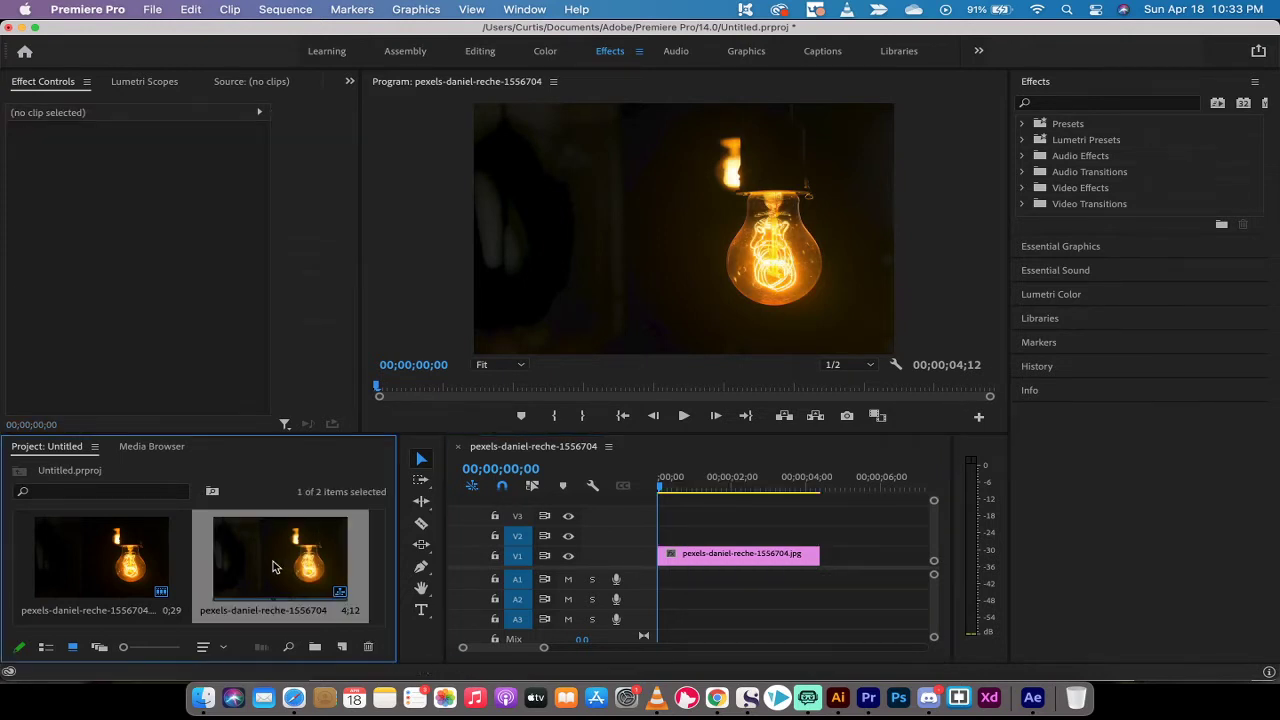
key("Delete")
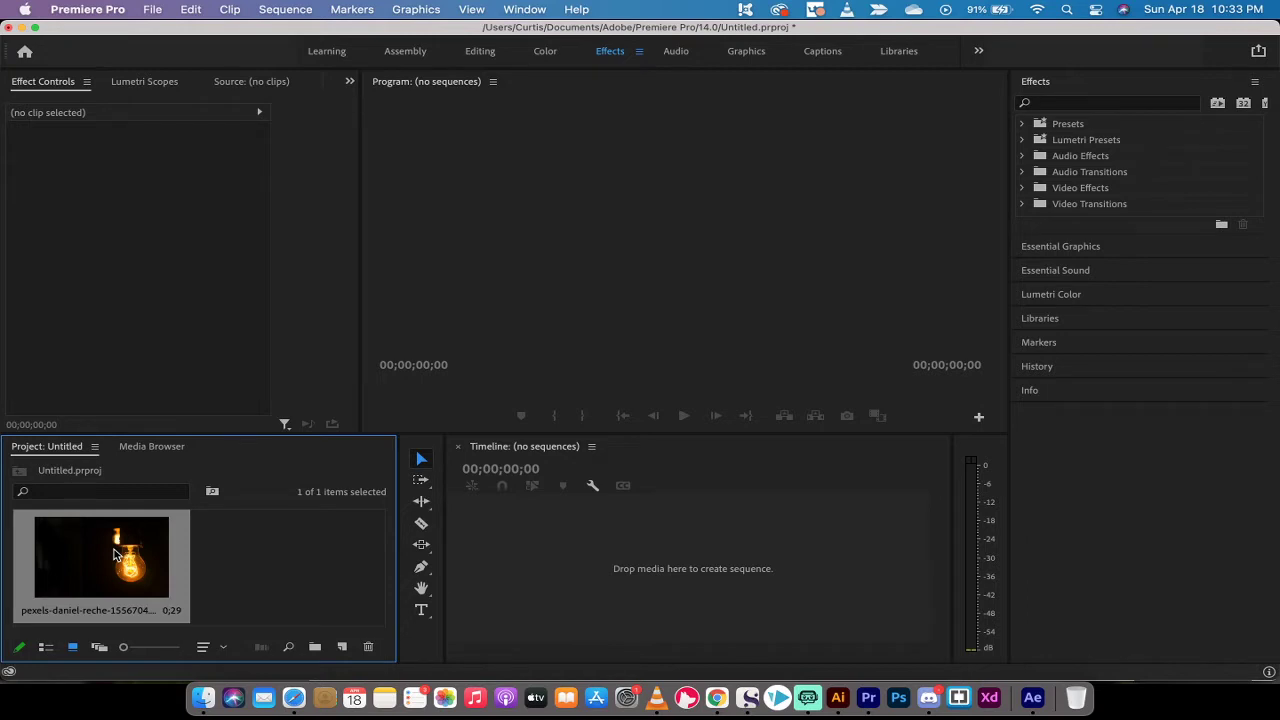
left_click_drag(115, 555, 541, 543)
- Trim the V1 bulb clip to end exactly at 00;00;03;00
left_click(678, 486)
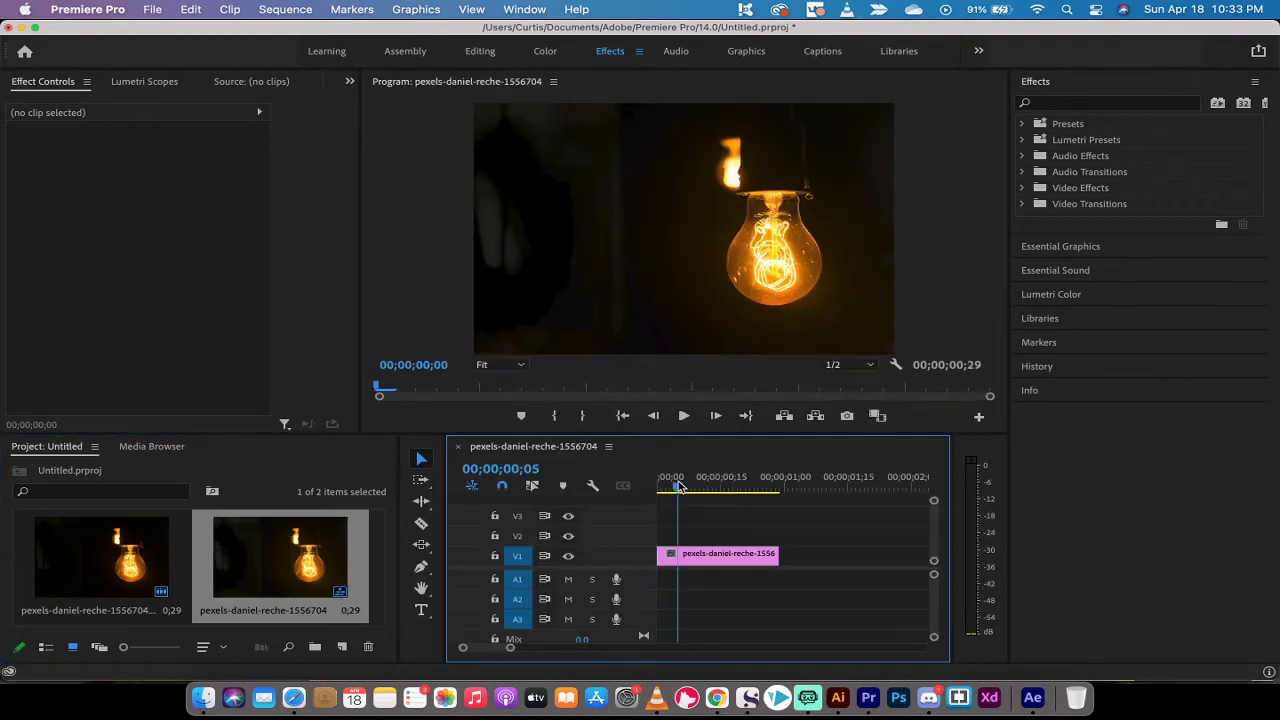
left_click_drag(678, 486, 779, 491)
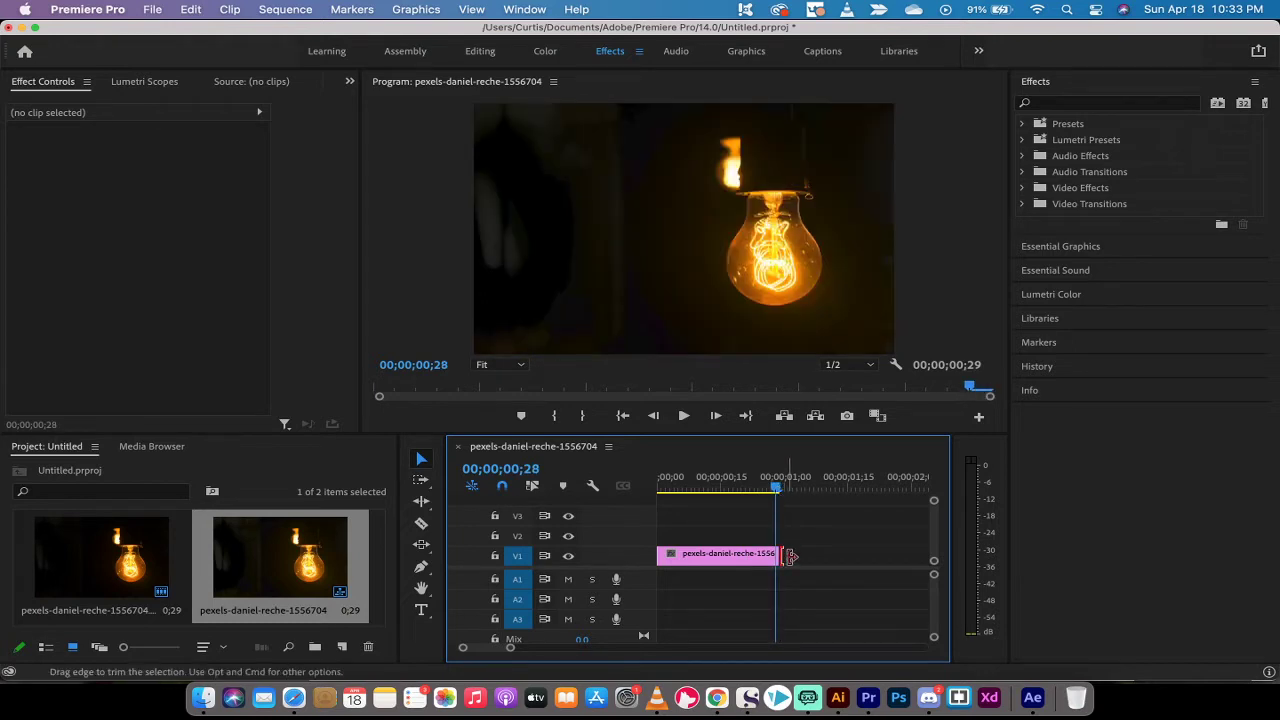
left_click_drag(781, 556, 877, 555)
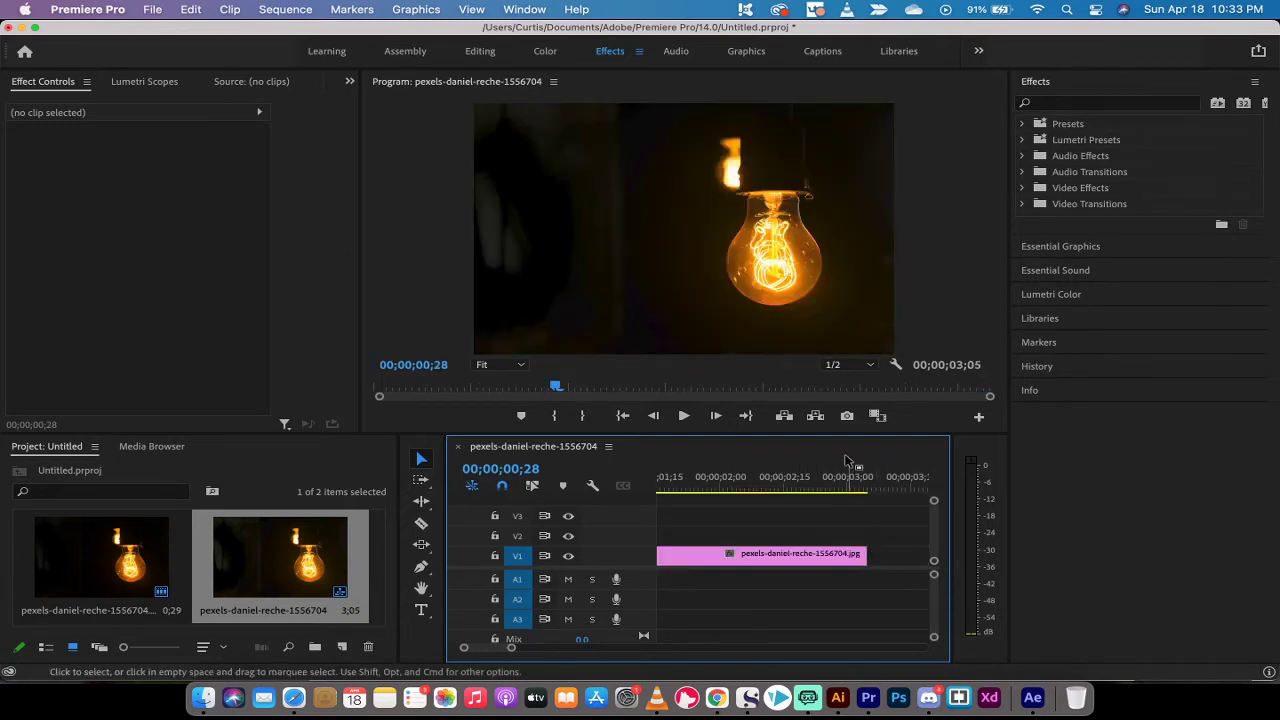
left_click_drag(834, 487, 864, 487)
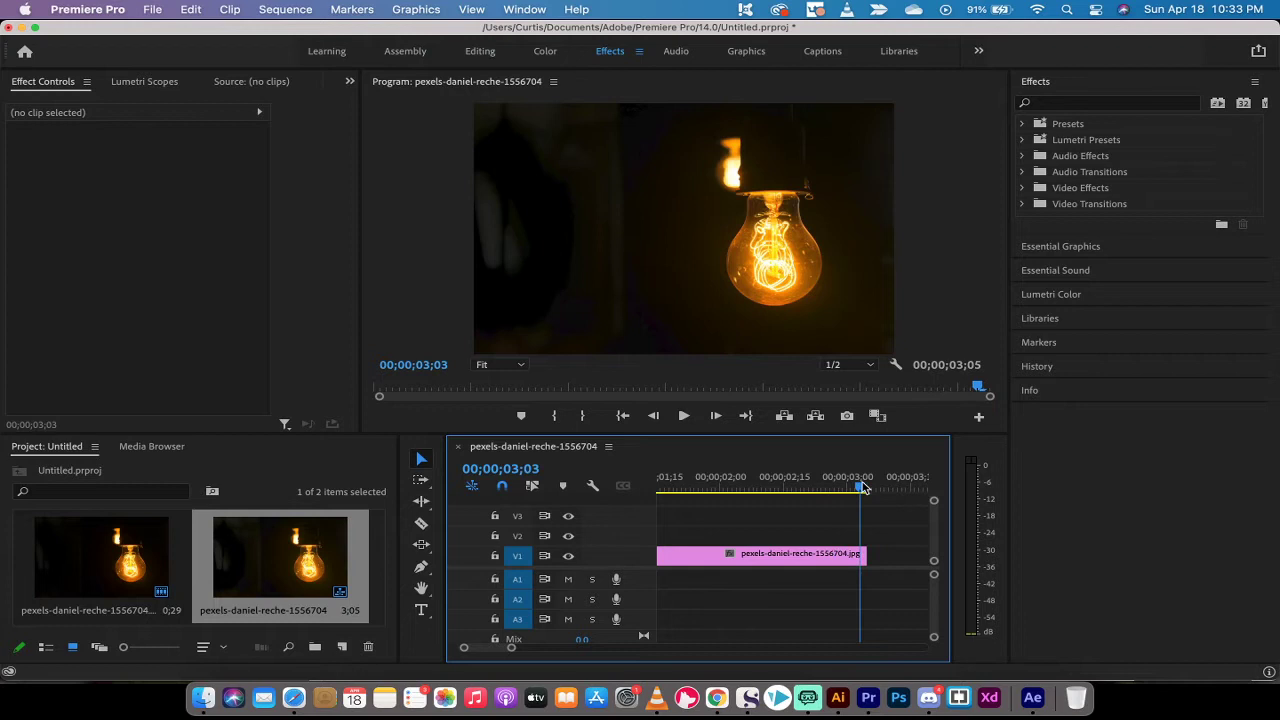
key("Left")
key("Left")
key("Left")
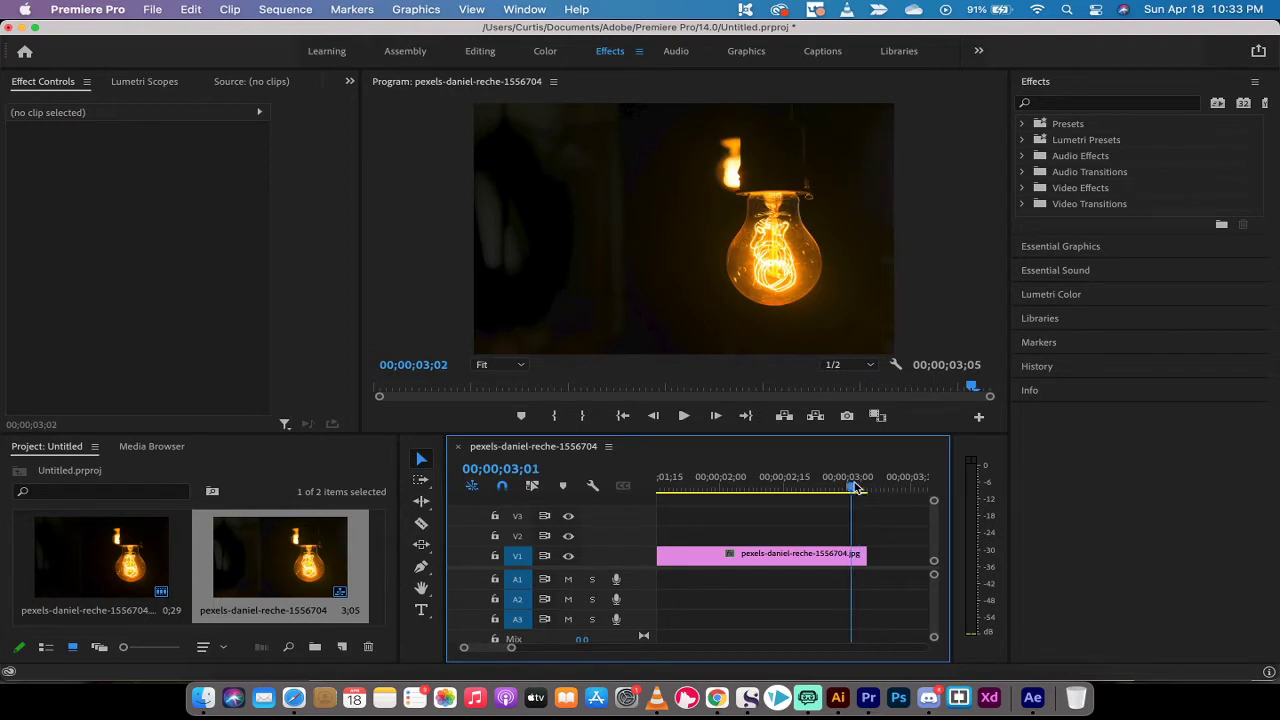
left_click_drag(866, 553, 771, 543)
left_click(768, 550)
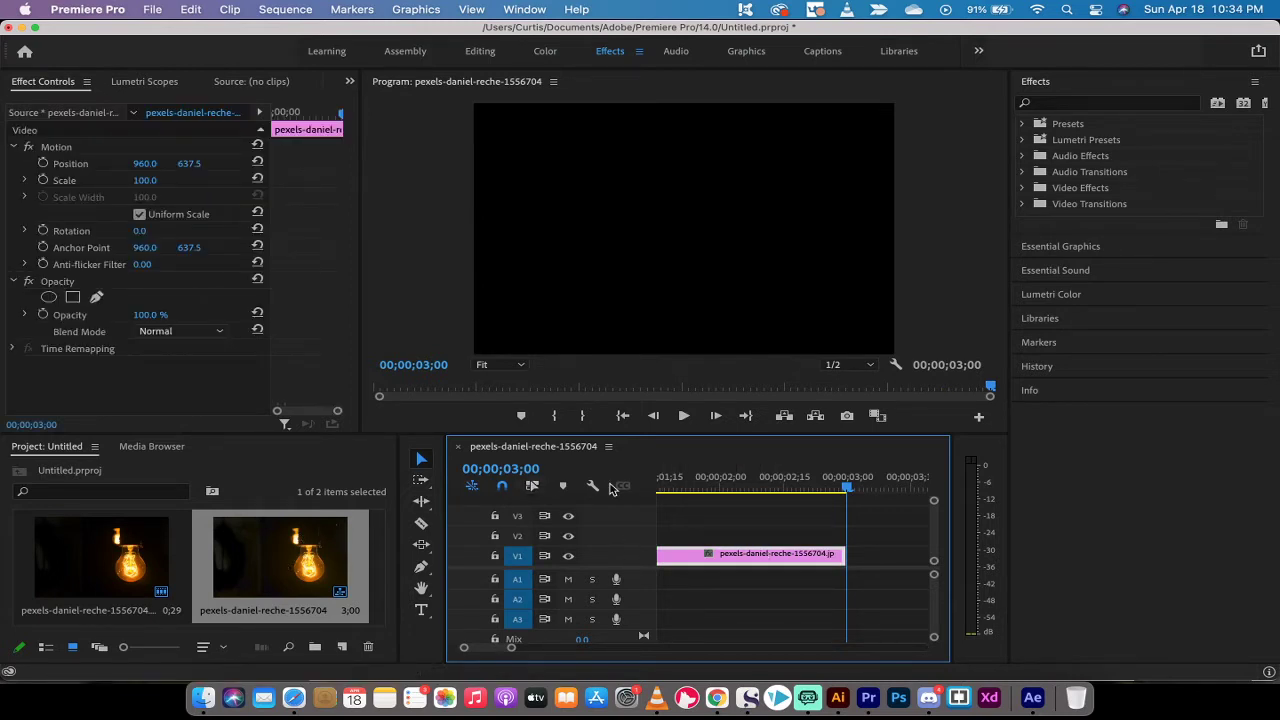
left_click_drag(710, 488, 588, 490)
- Play the 3-second sequence and return to its start
scroll(815, 600, "down", 3)
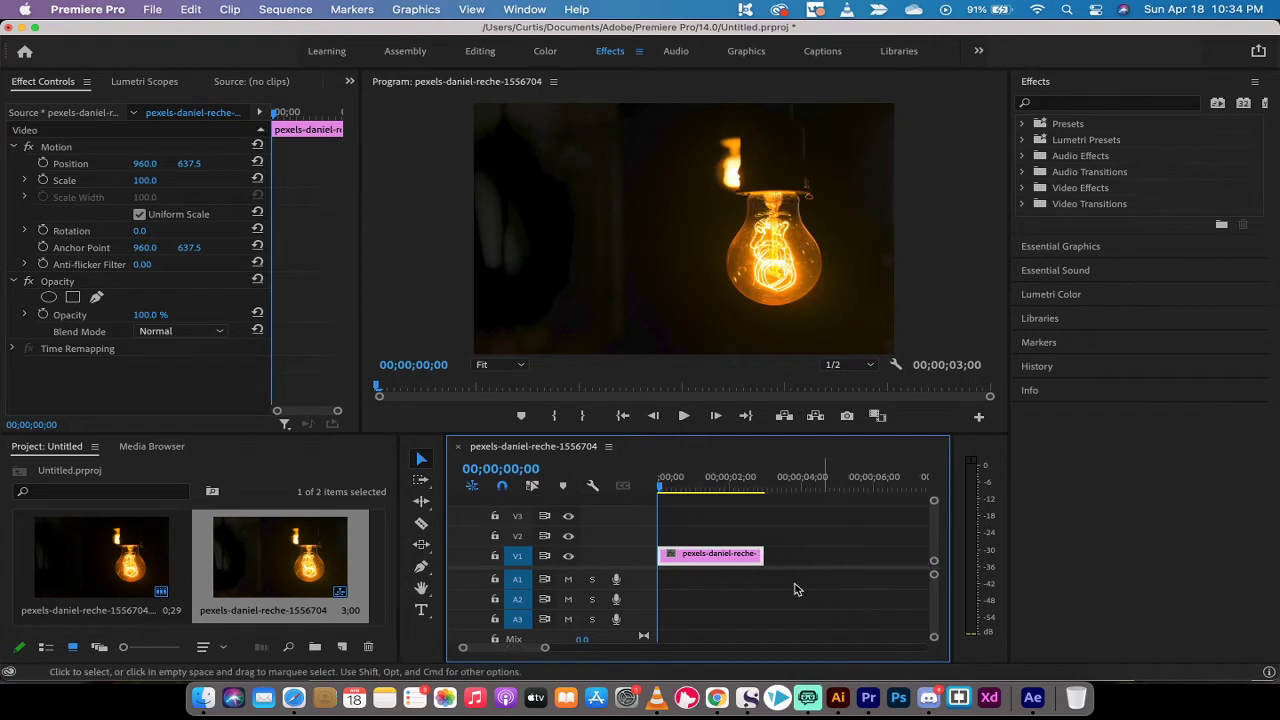
scroll(728, 523, "up", 3)
scroll(728, 523, "down", 2)
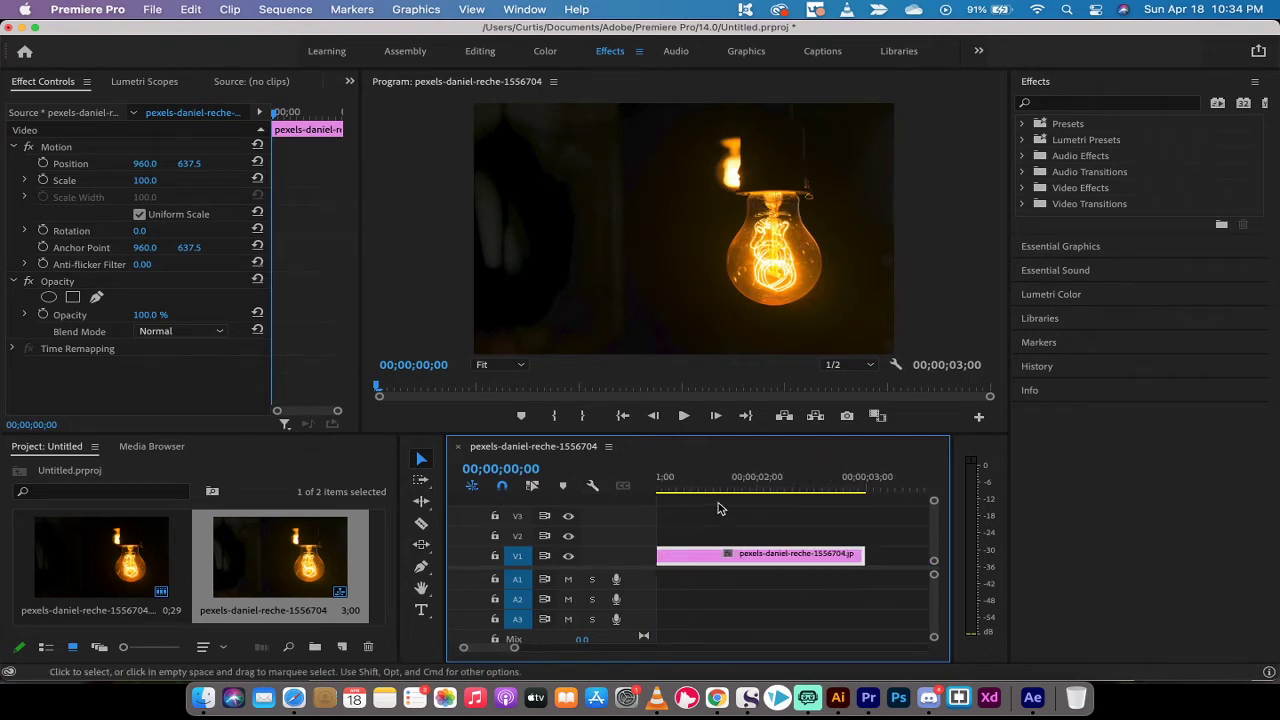
scroll(680, 505, "left", 5)
key("space")
key("Home")
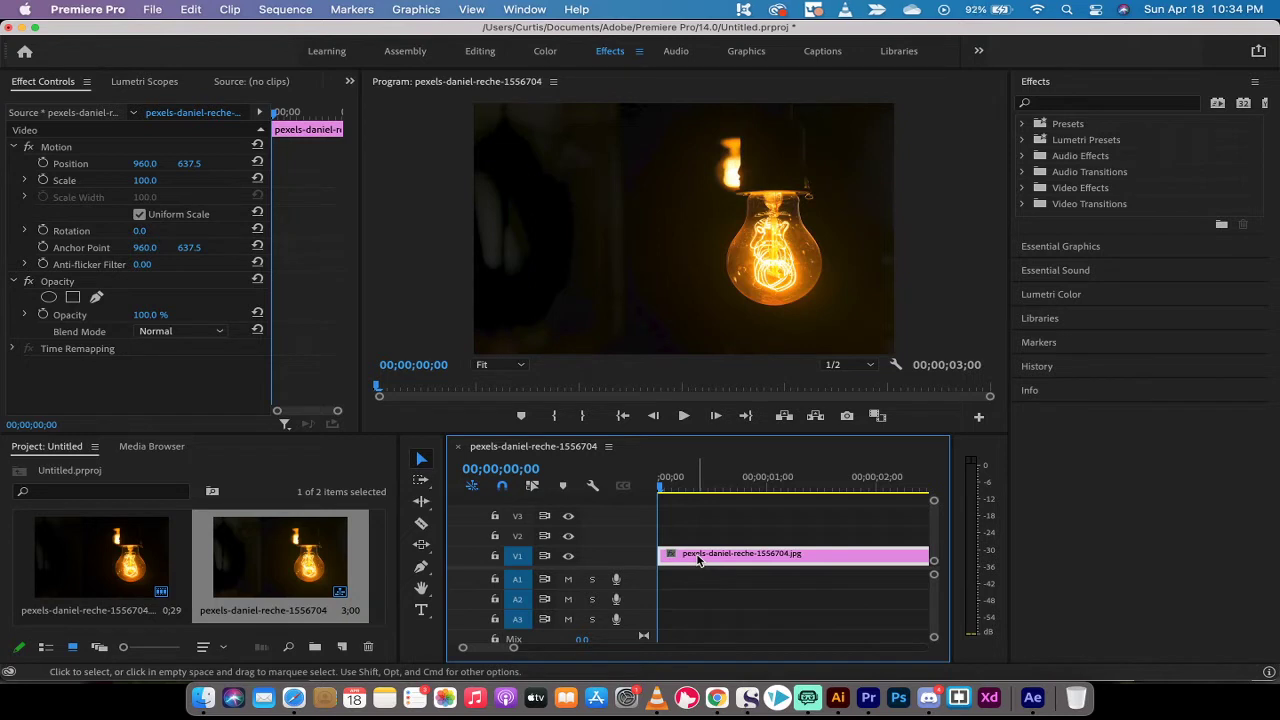
- Alt-drag the V1 clip onto V2 as a duplicate, target V2 and zoom out
left_click_drag(698, 561, 695, 537)
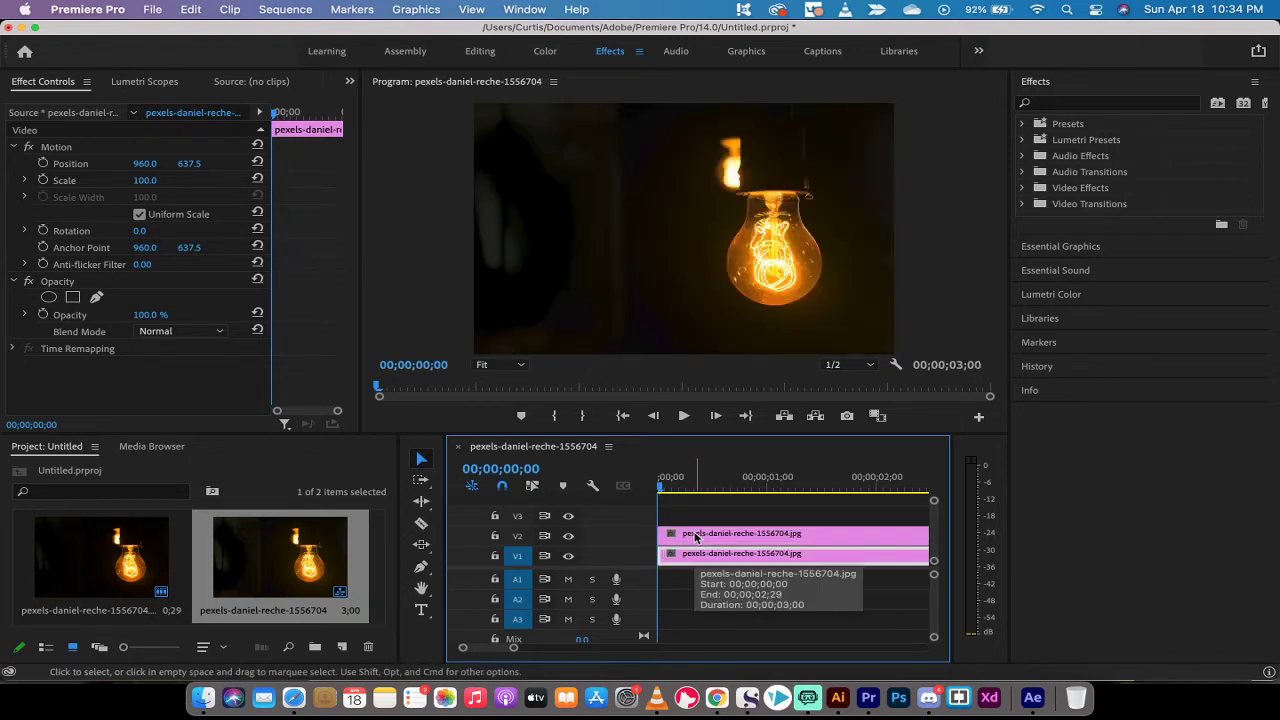
left_click(517, 538)
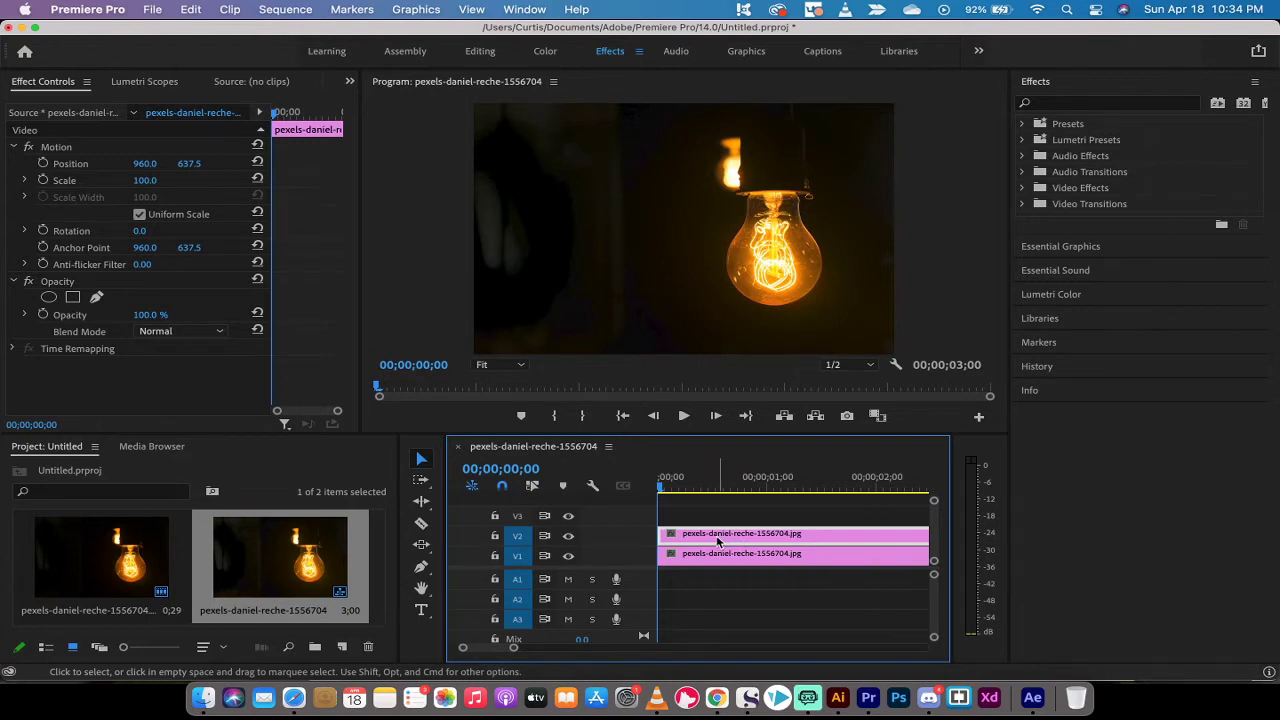
key("minus")
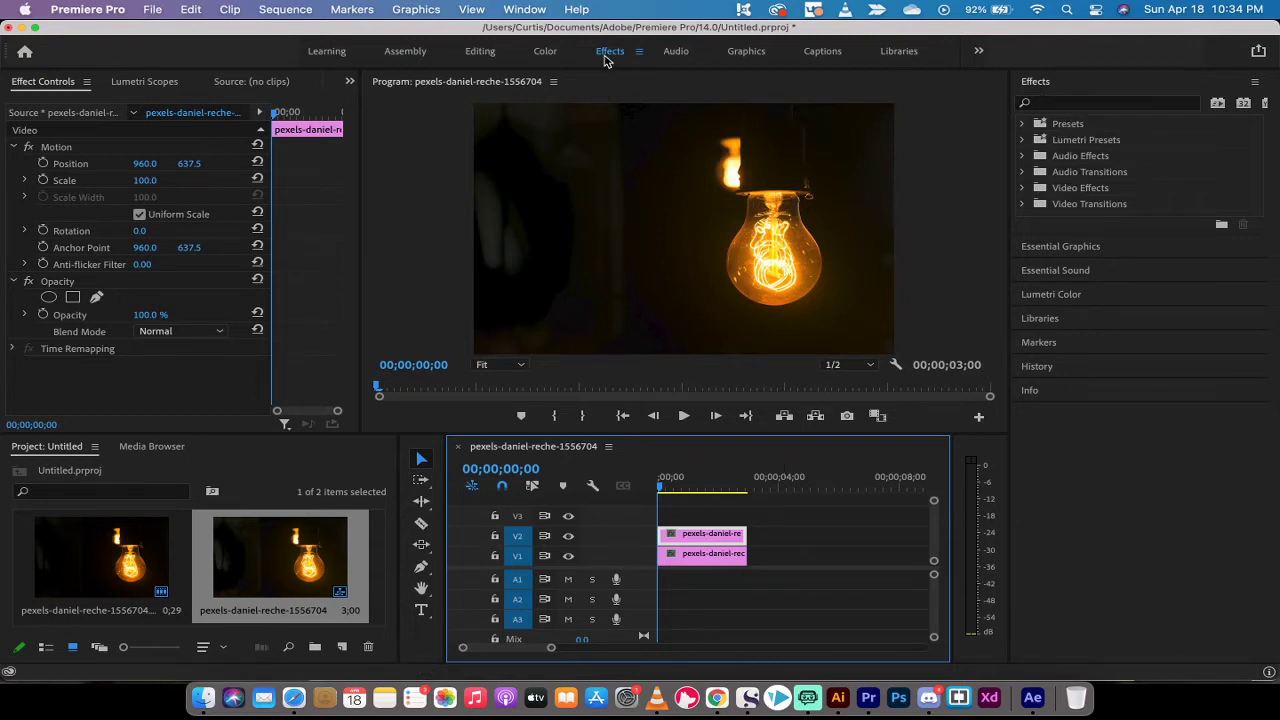
left_click(486, 54)
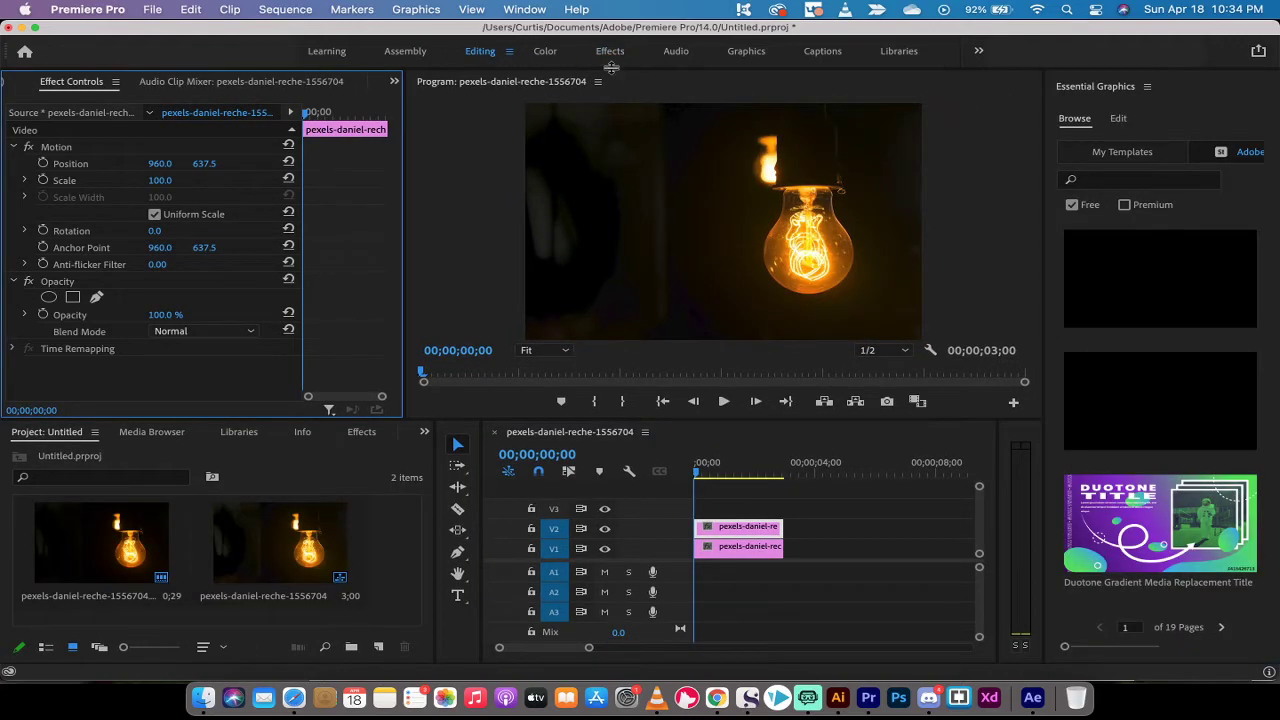
left_click(610, 52)
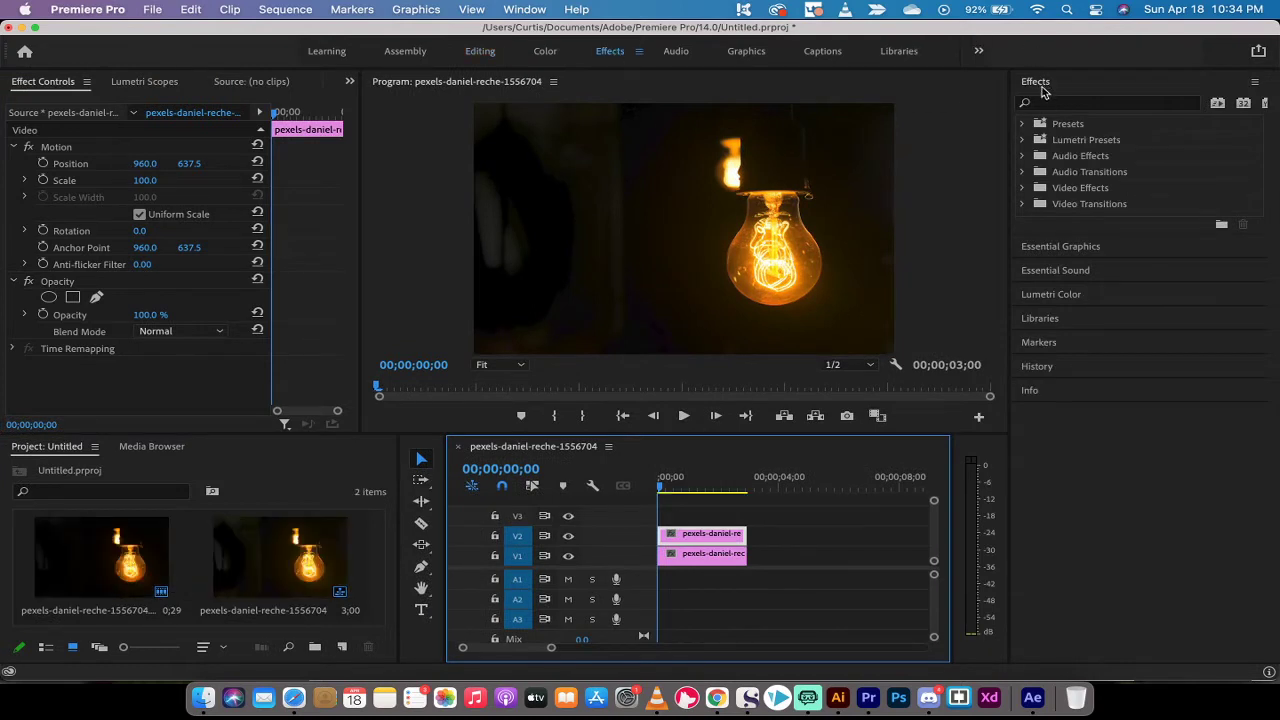
left_click(540, 8)
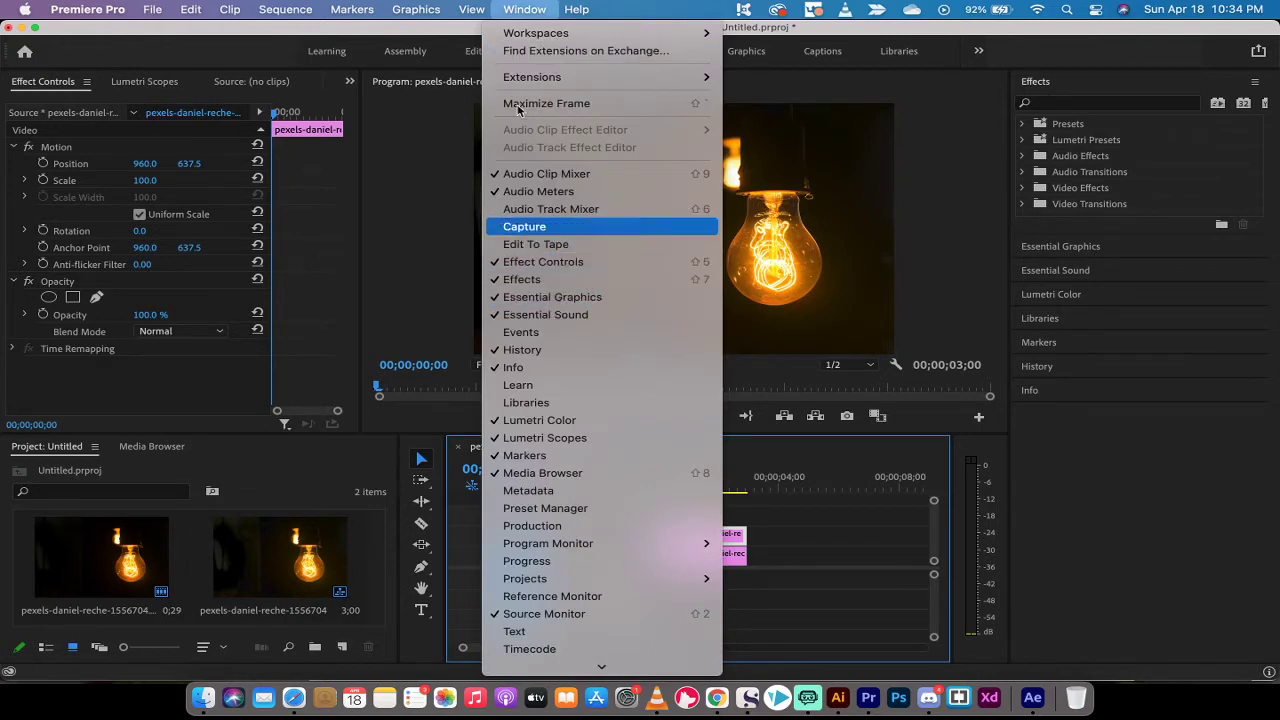
left_click(524, 9)
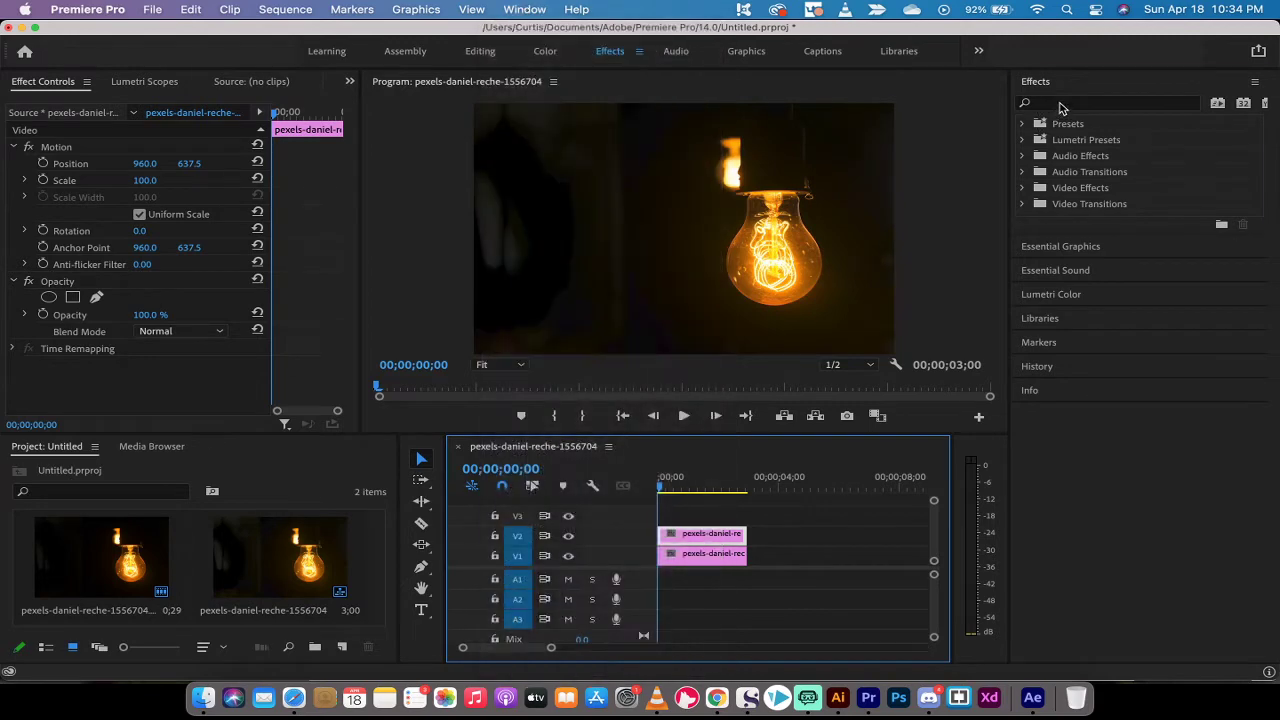
left_click(1062, 104)
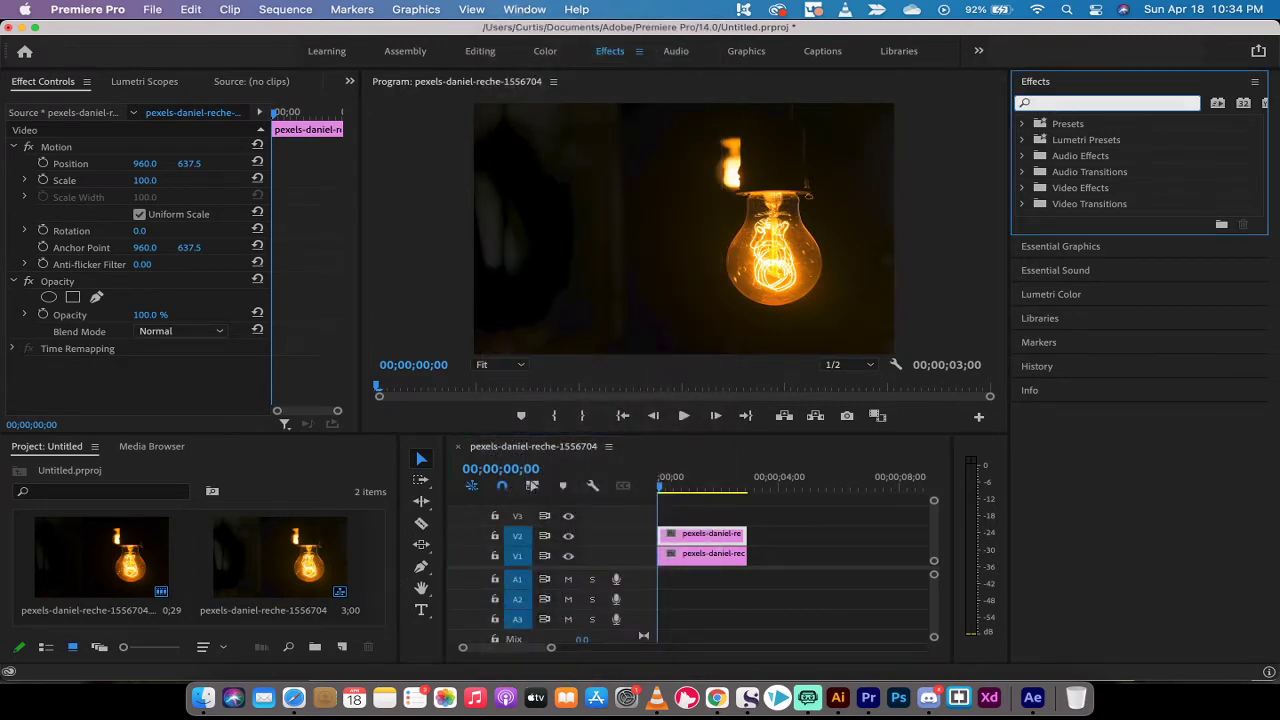
- Search effects for 'light' and drag Lighting Effects onto the V2 bulb clip
type("lighting")
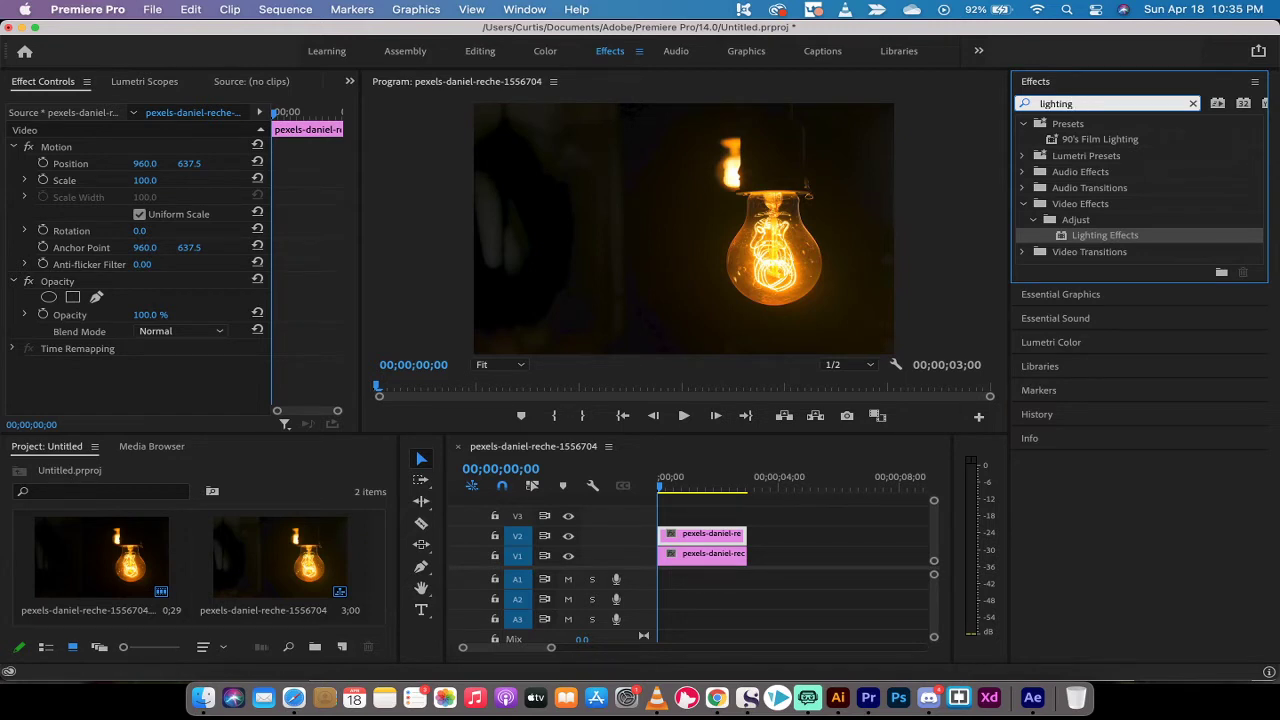
left_click(1085, 237)
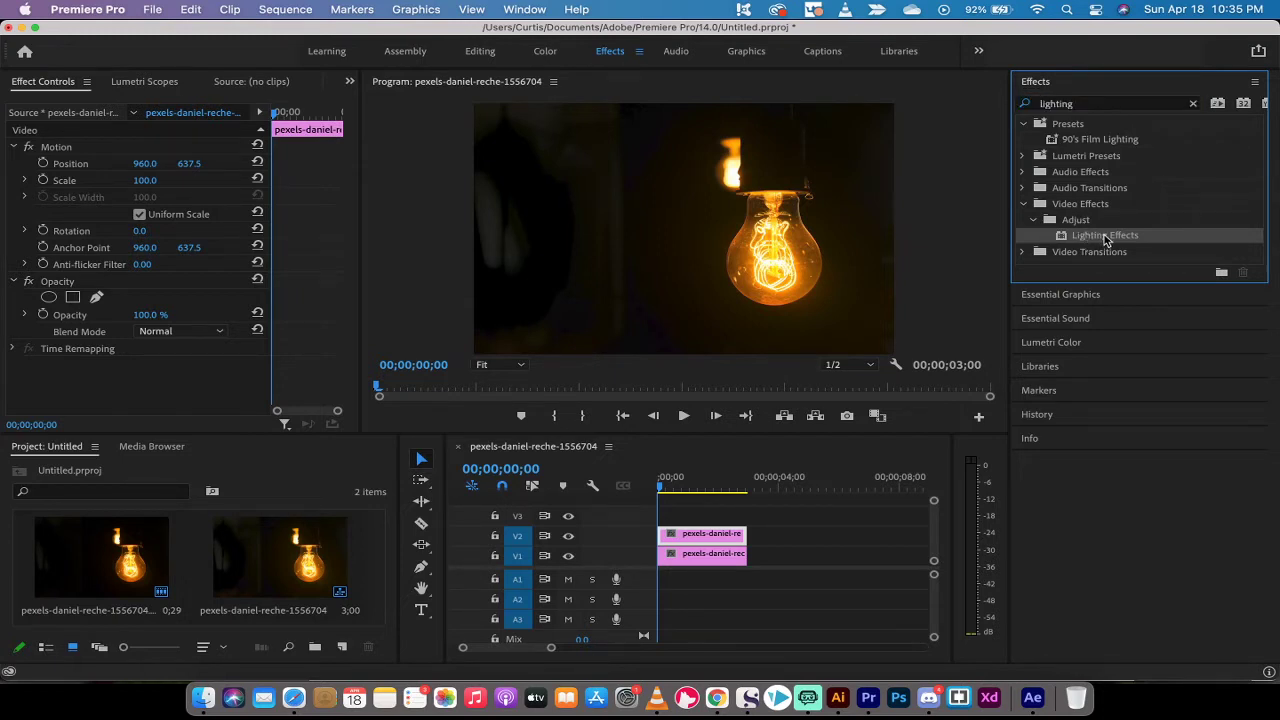
left_click_drag(1106, 240, 684, 535)
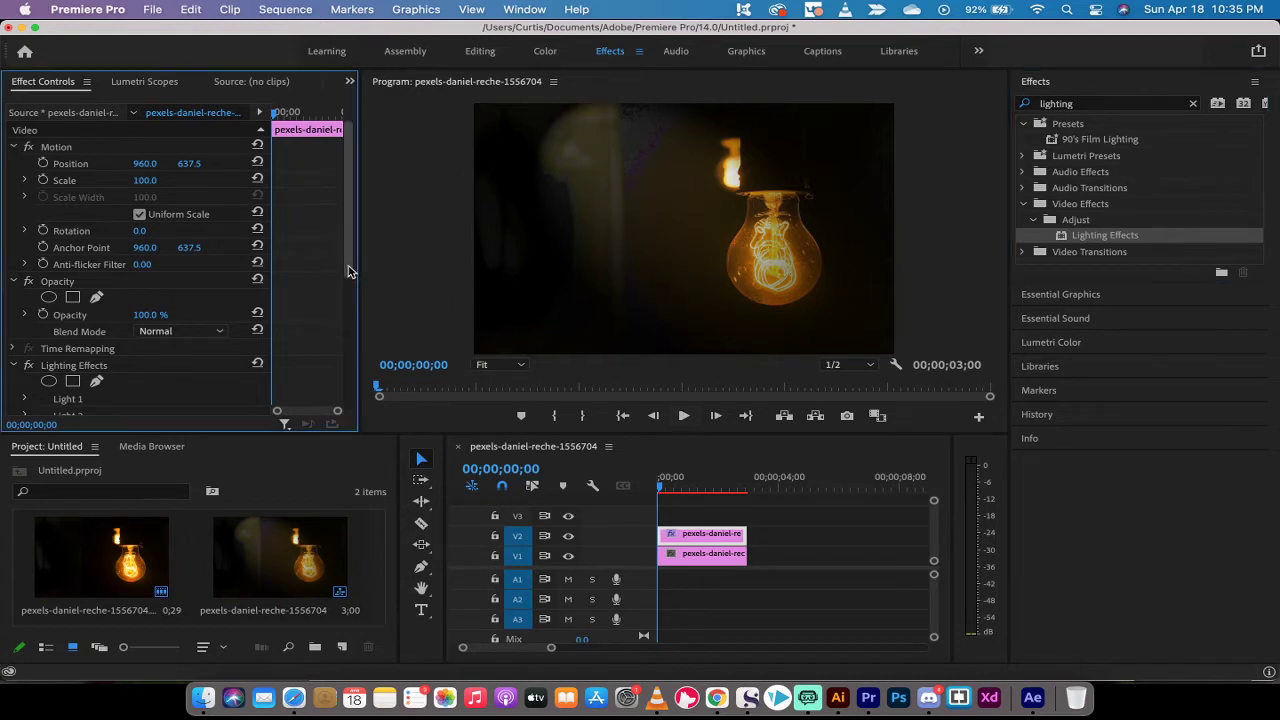
- Resize the panel and expand the Lighting Effects properties in Effect Controls
mouse_move(351, 275)
left_mouse_down()
mouse_move(349, 321)
mouse_move(350, 271)
left_mouse_up()
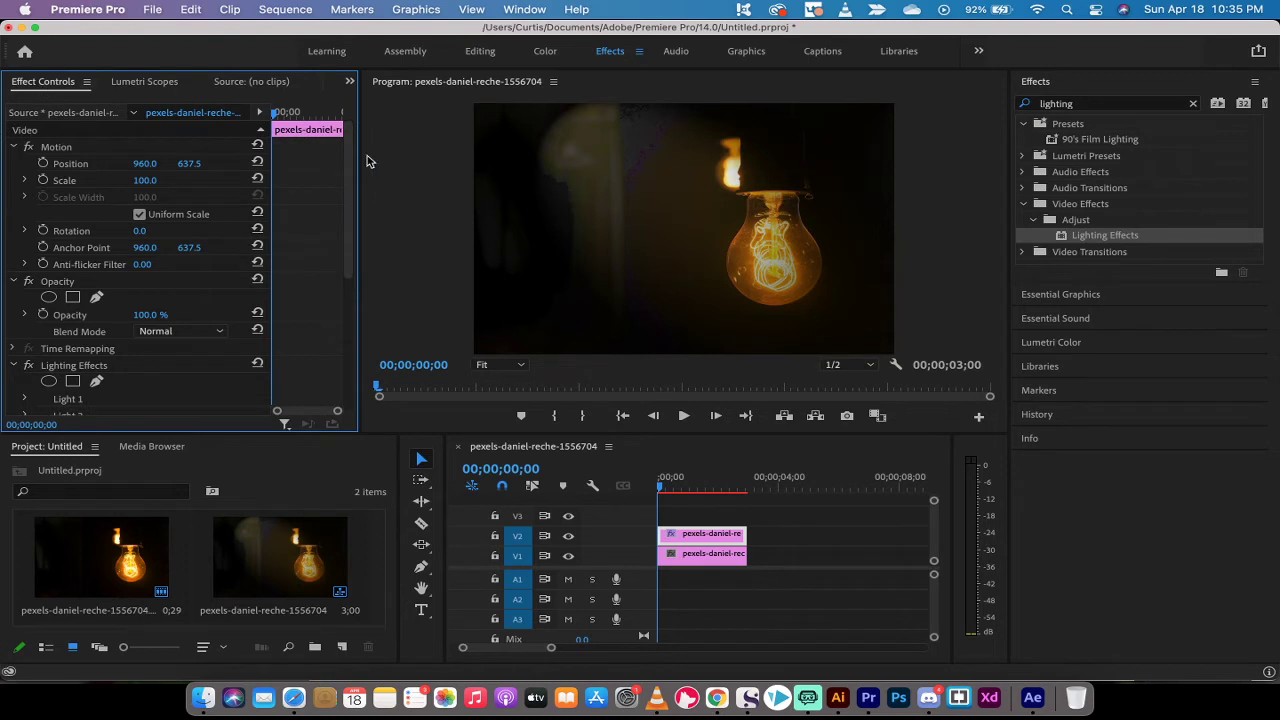
left_click_drag(351, 166, 349, 292)
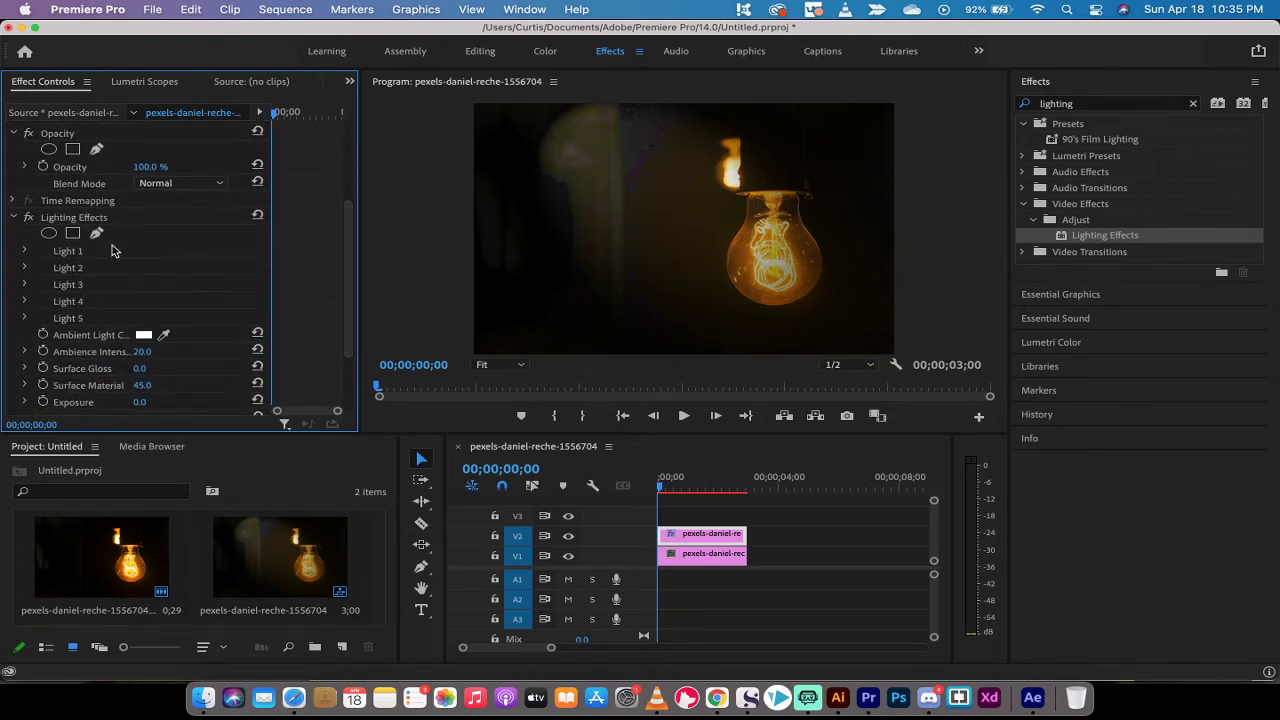
left_click(80, 222)
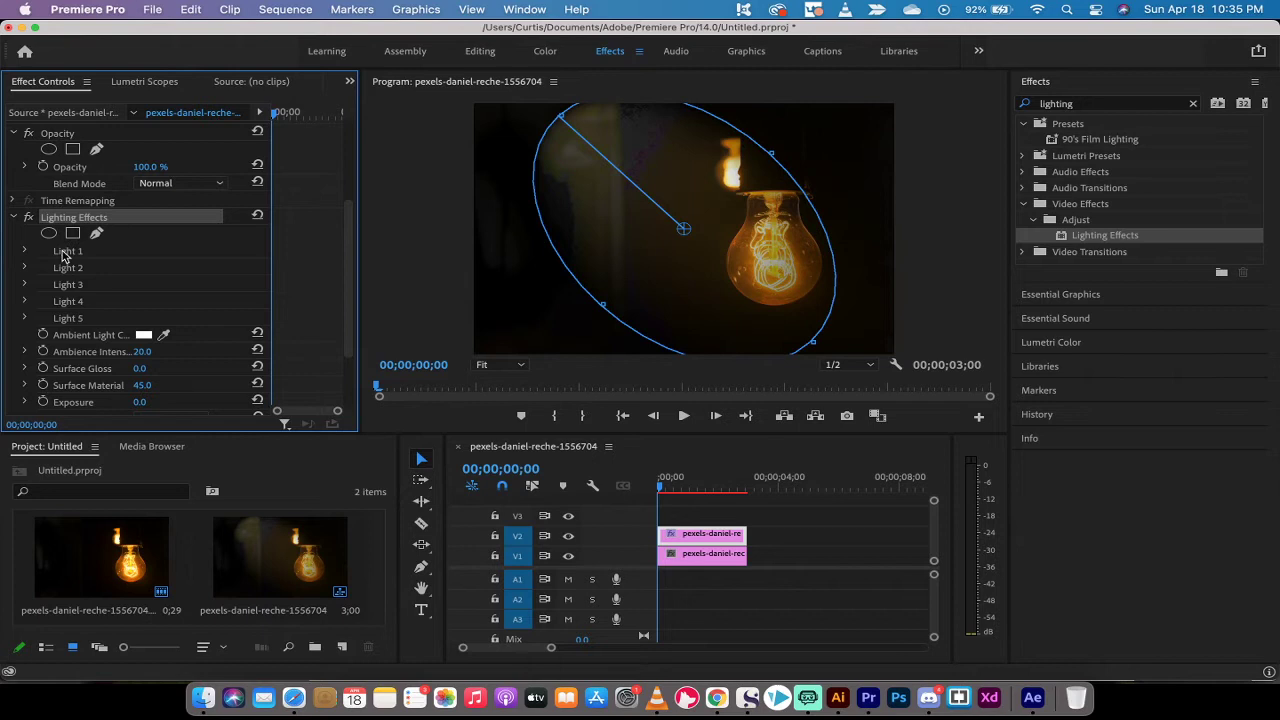
left_click(13, 218)
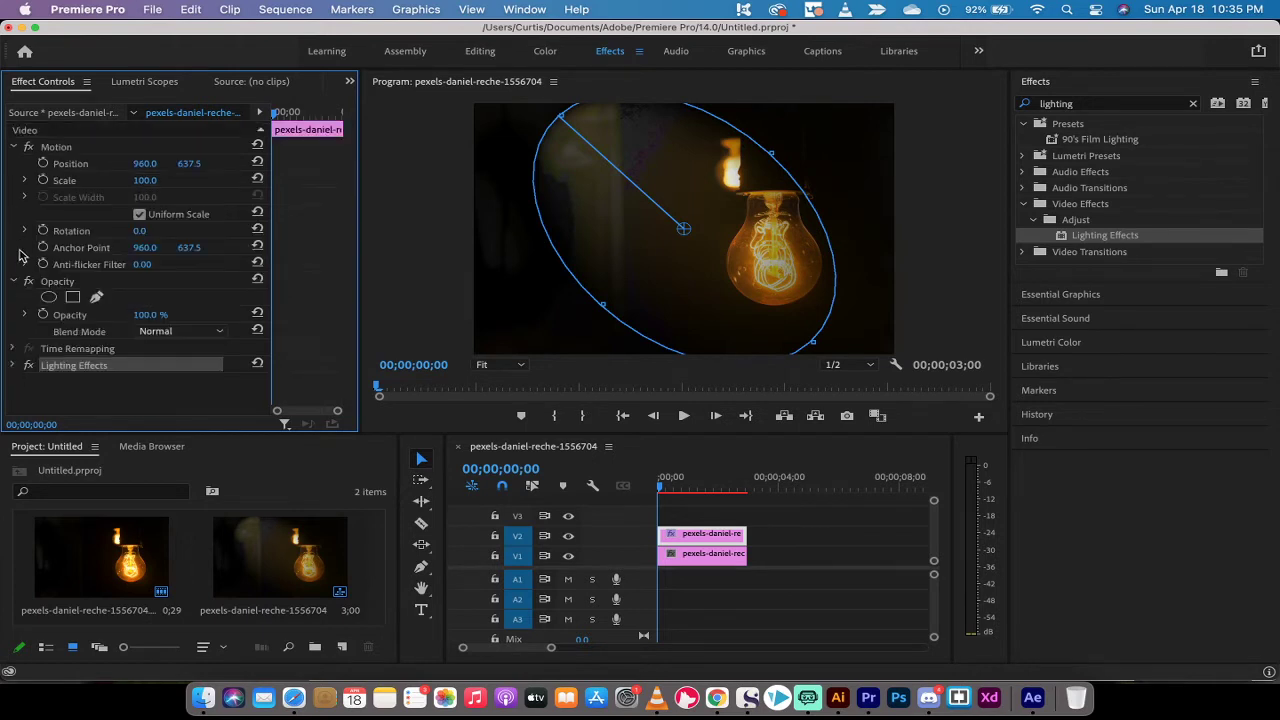
left_click(14, 366)
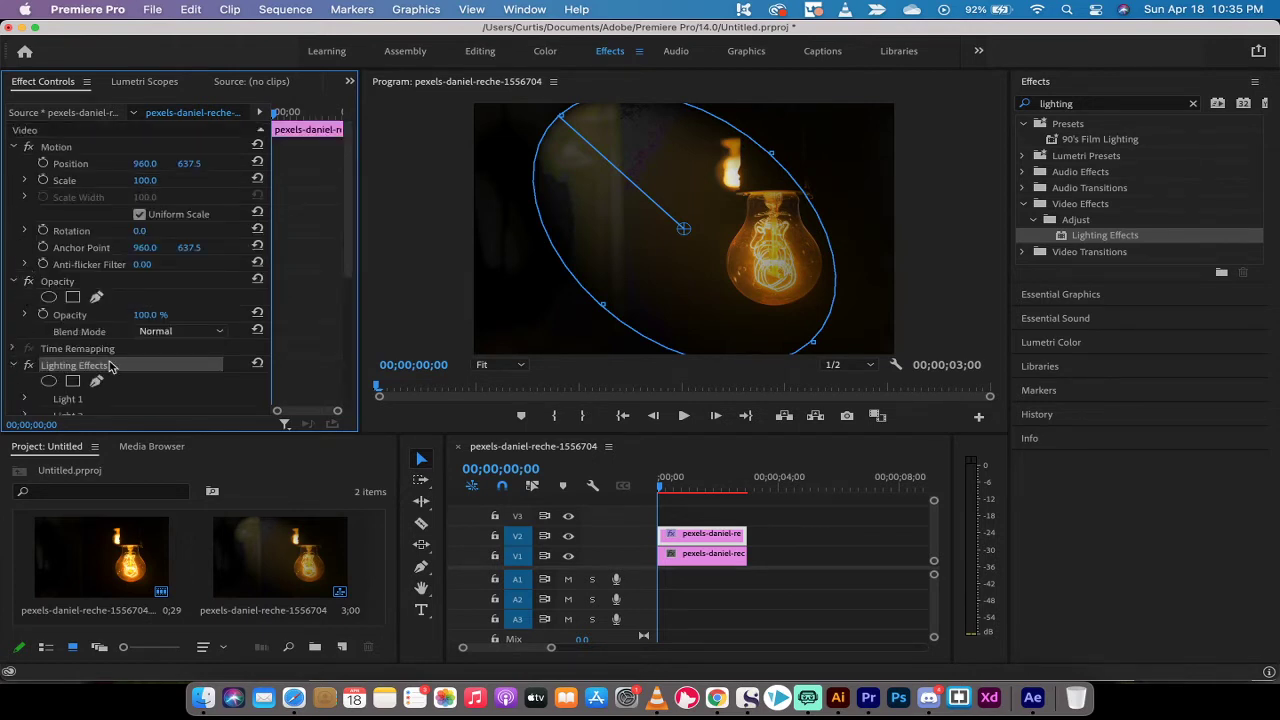
scroll(105, 370, "down", 5)
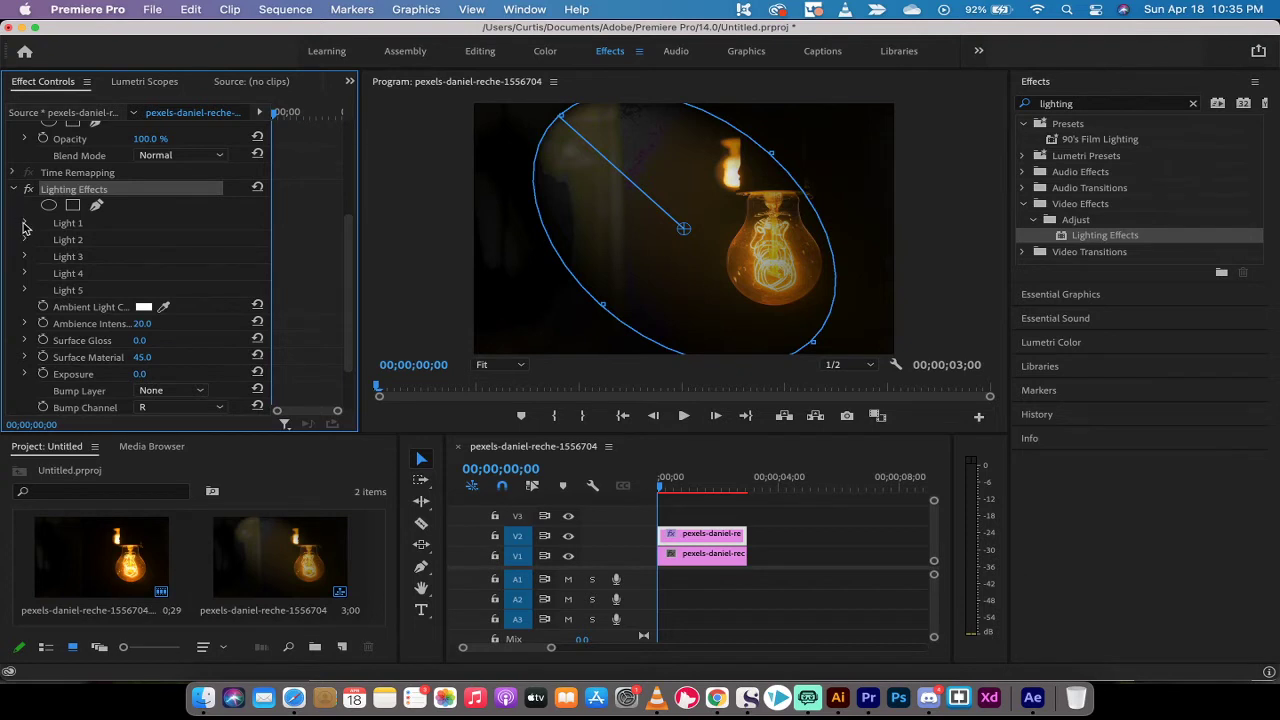
left_click(65, 227)
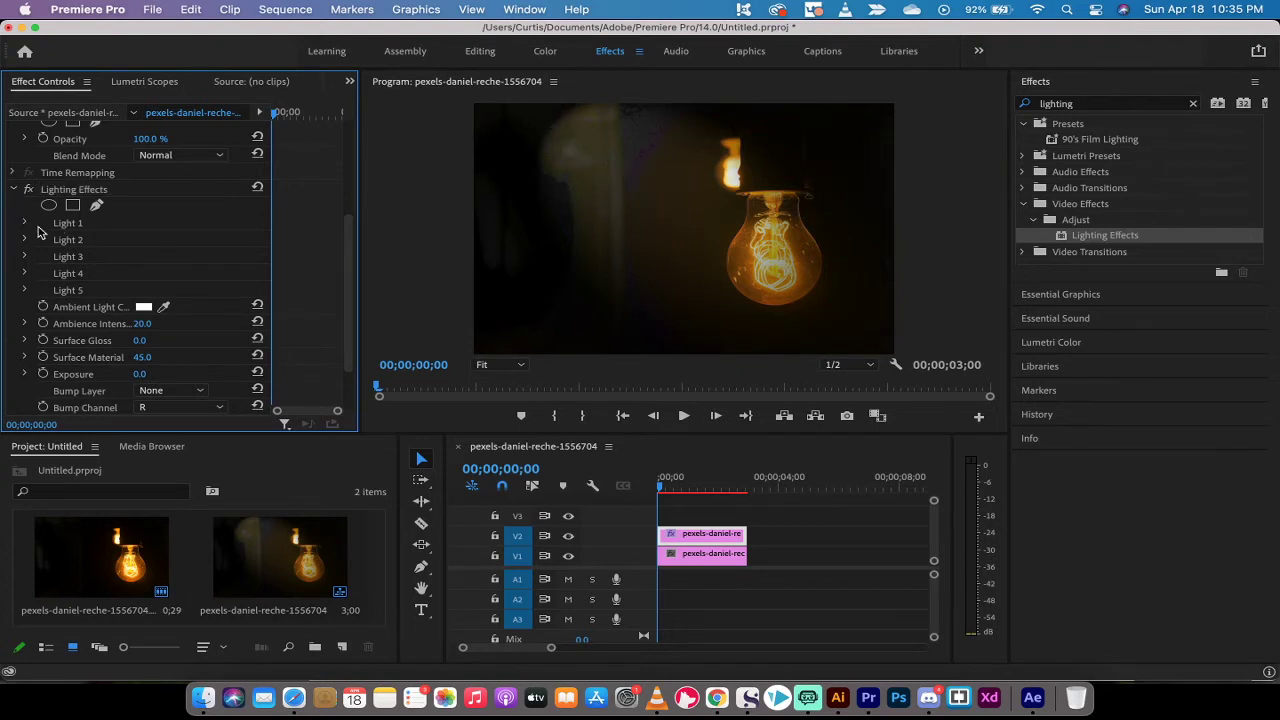
- Expand Light 1 and change its Light Type from Spotlight to Directional
left_click(25, 224)
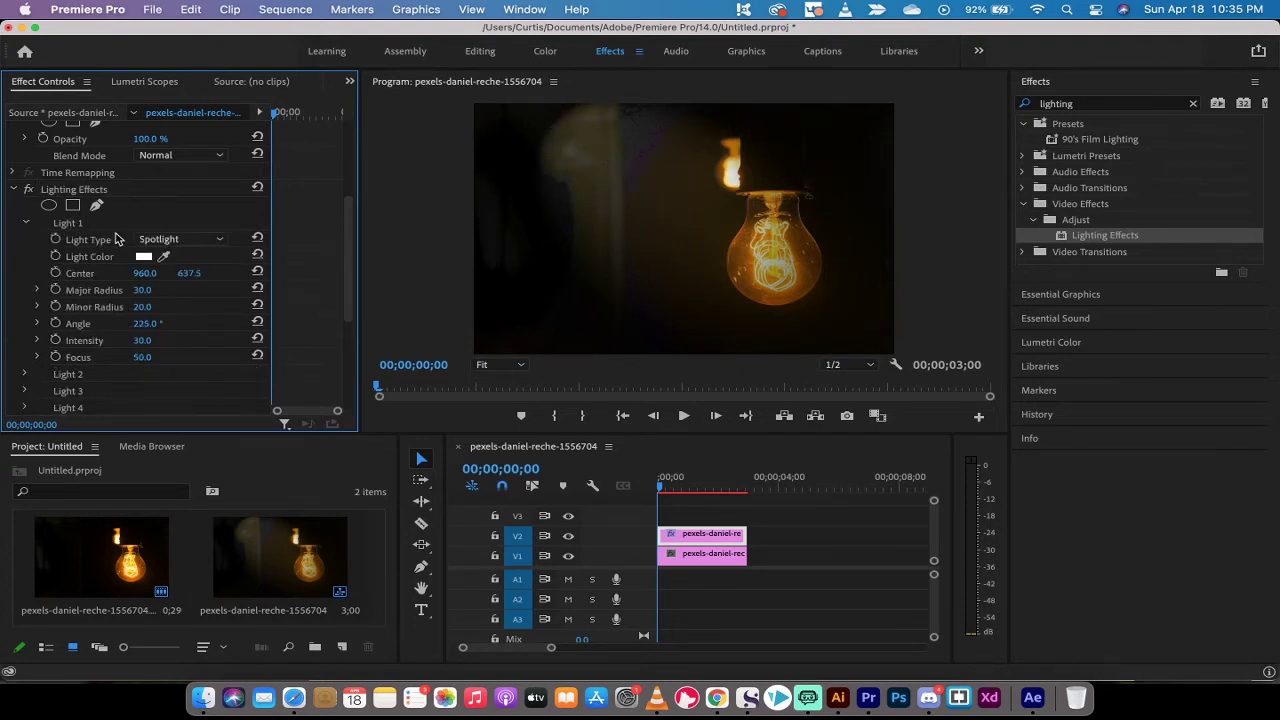
left_click(179, 241)
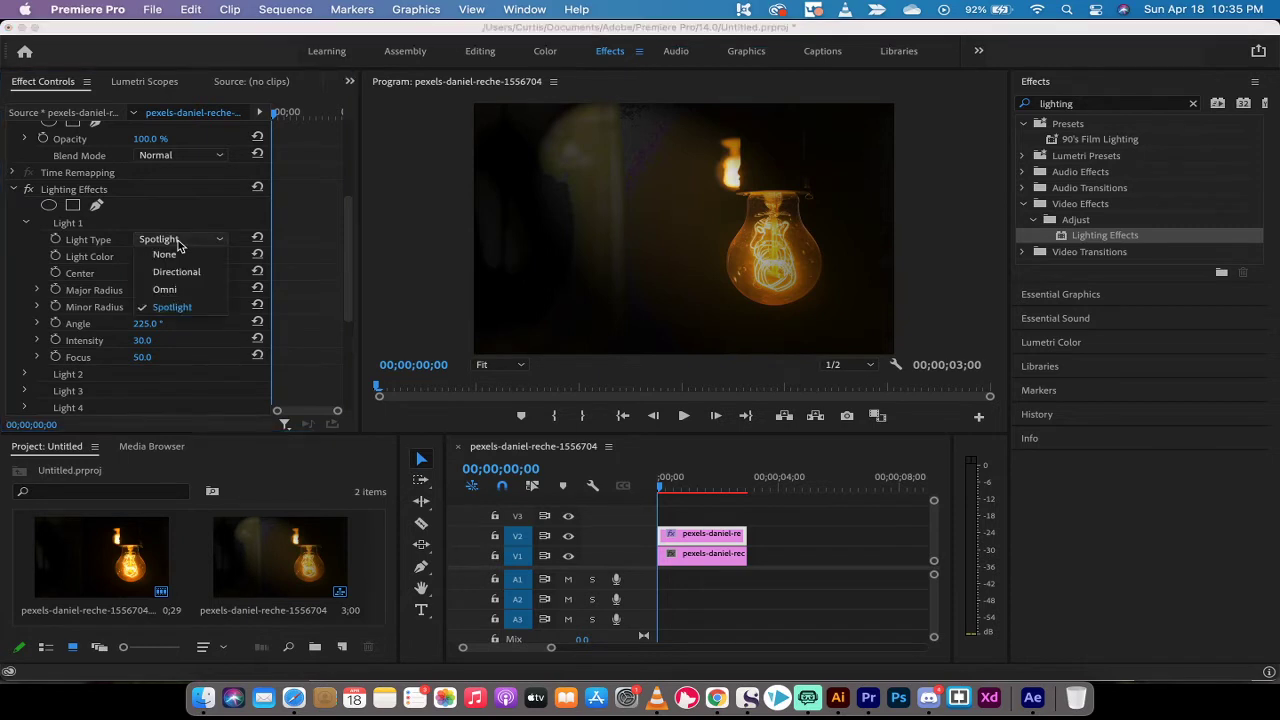
left_click(179, 245)
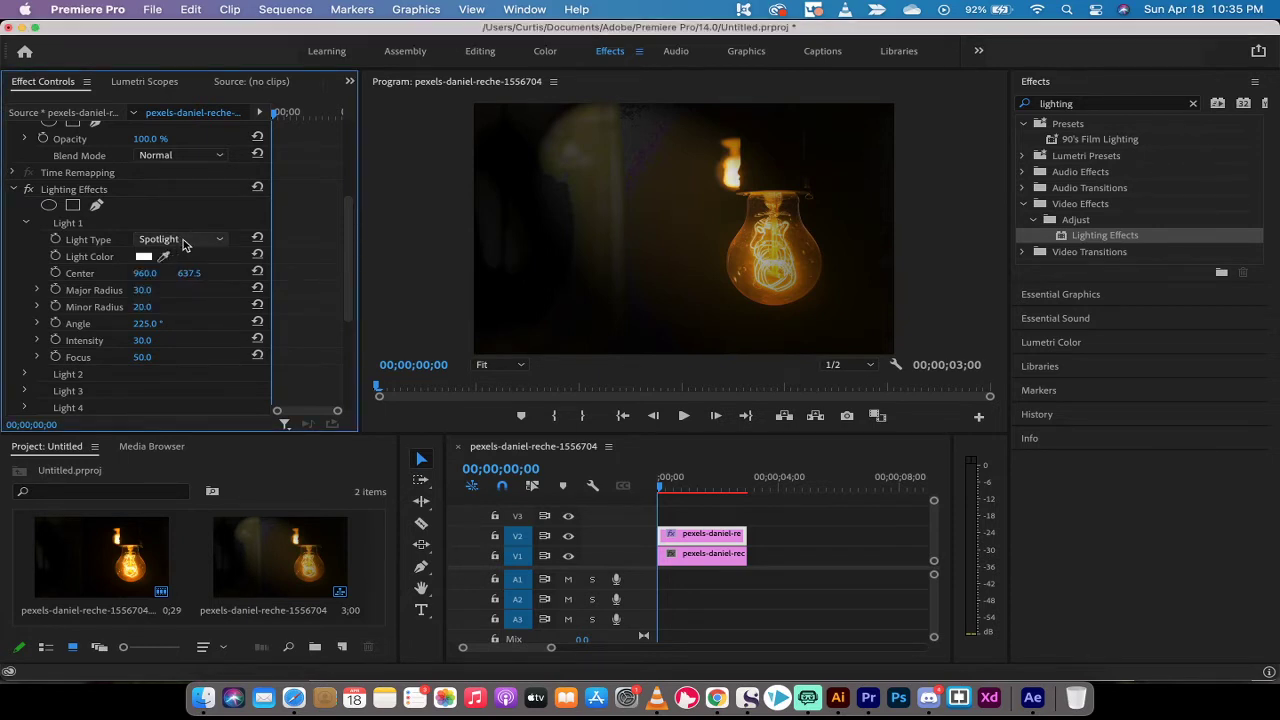
left_click(183, 240)
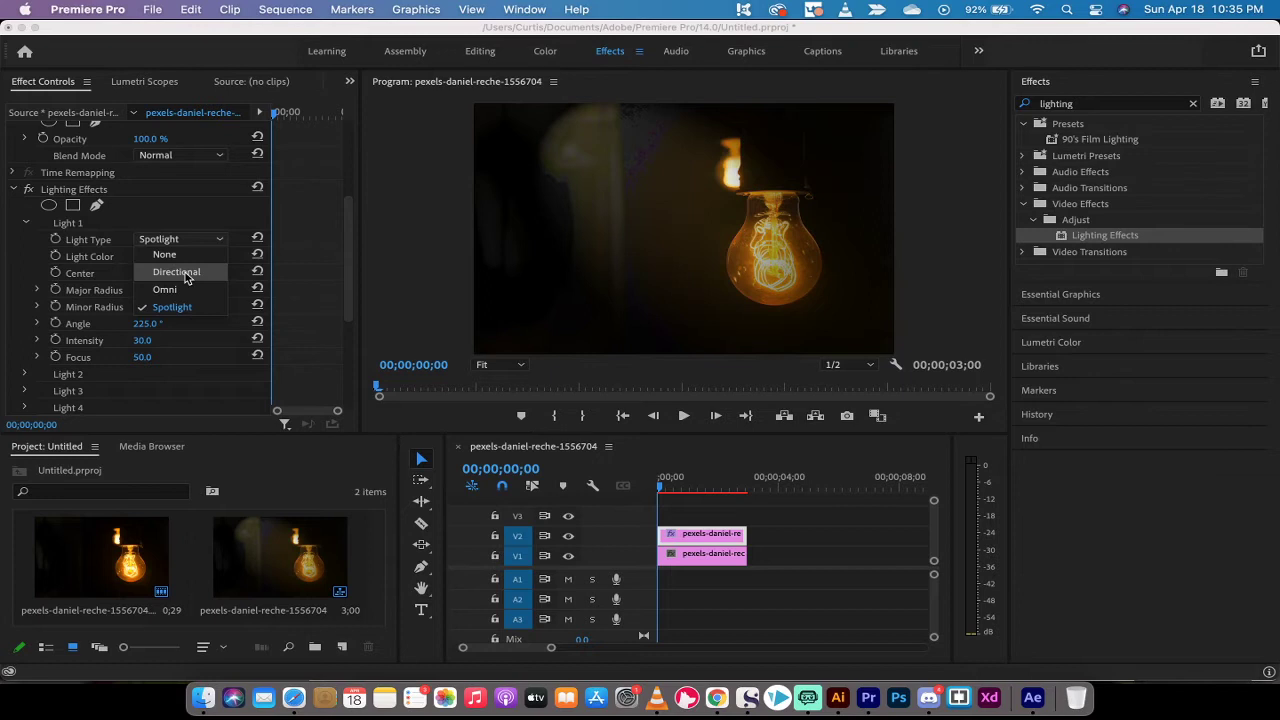
left_click(185, 272)
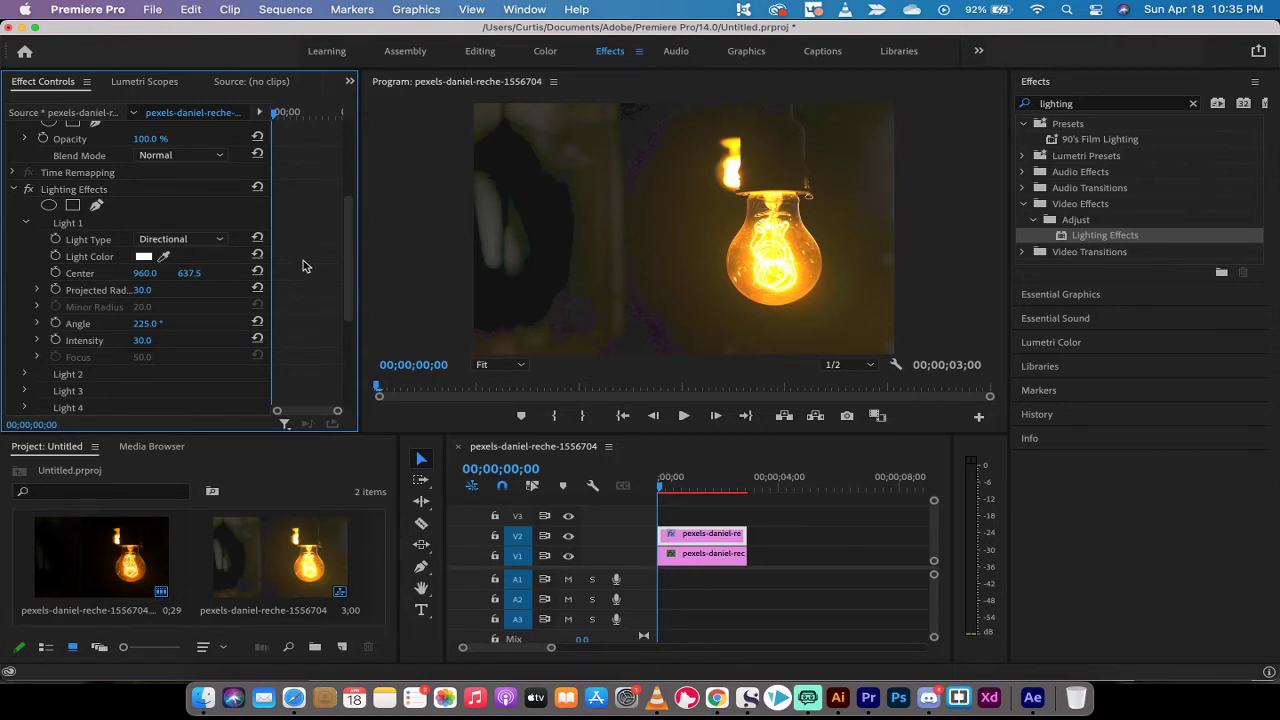
- Sample the bulb's orange from the project thumbnail as Light 1's Light Color
left_click(98, 259)
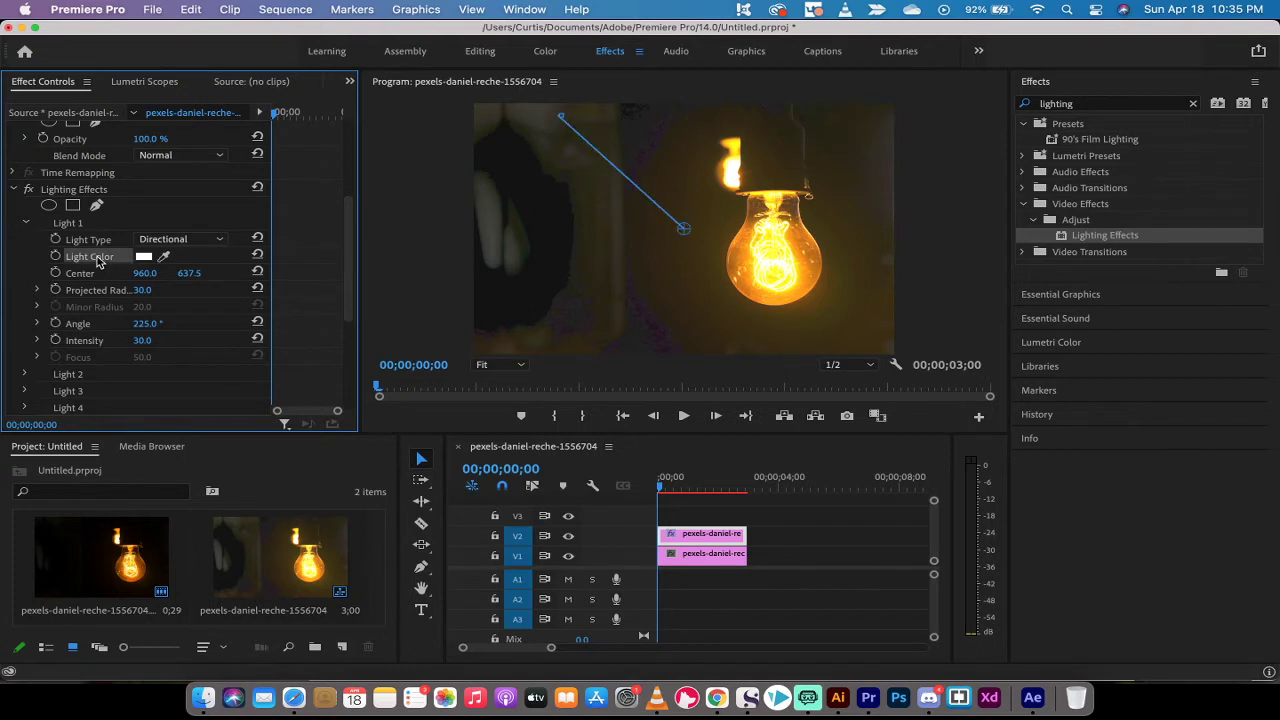
left_click(164, 258)
left_click(160, 259)
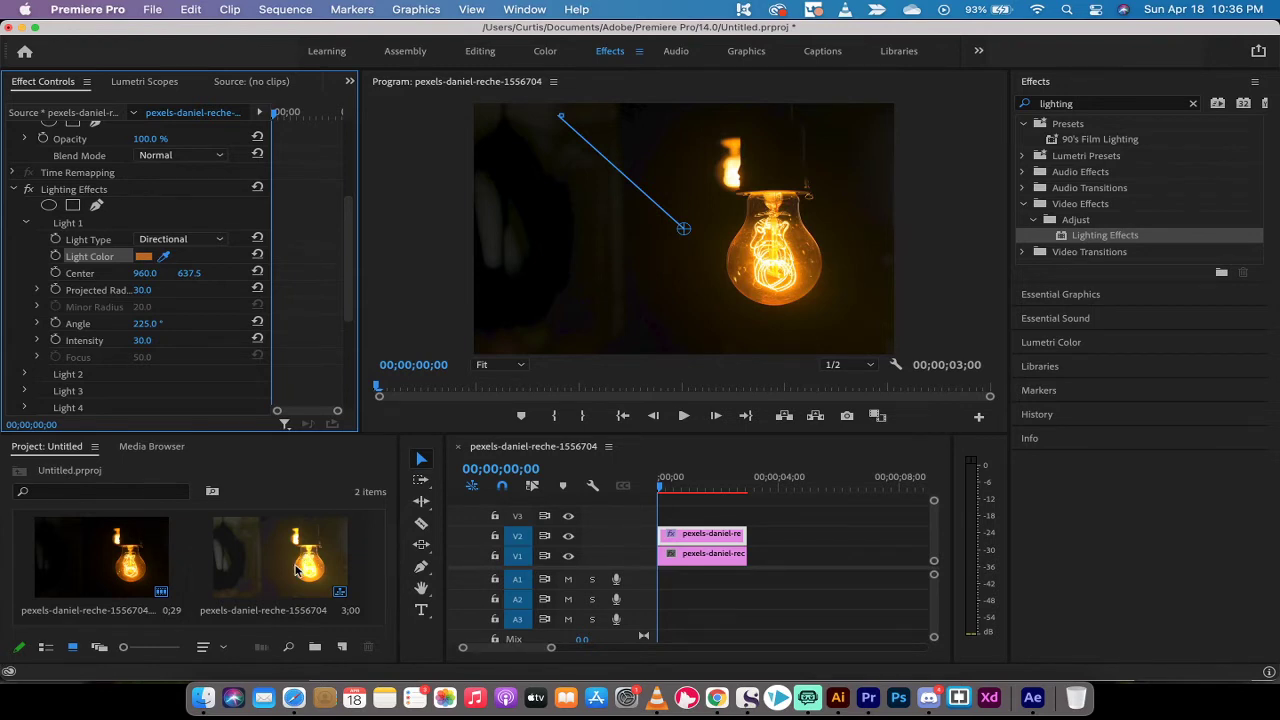
left_click(297, 569)
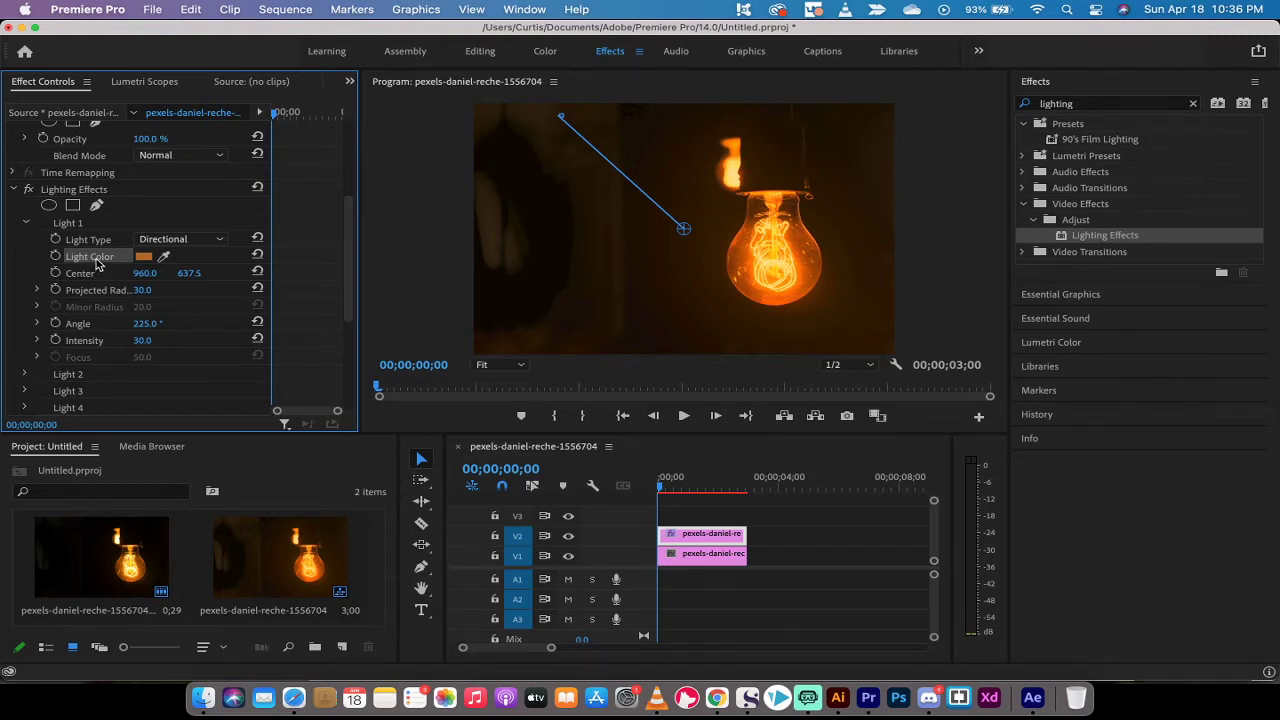
- Start a free-draw bezier mask on Lighting Effects with a point above the filament top
left_click(95, 340)
left_click(78, 191)
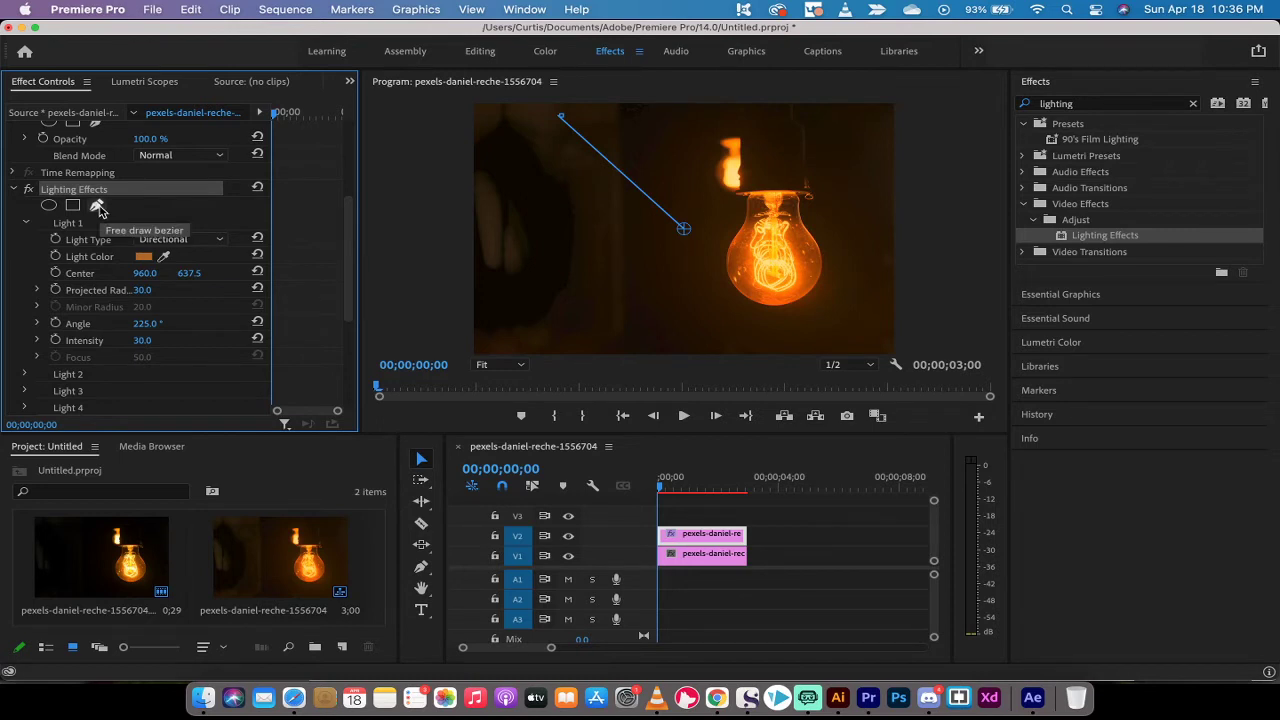
left_click(98, 206)
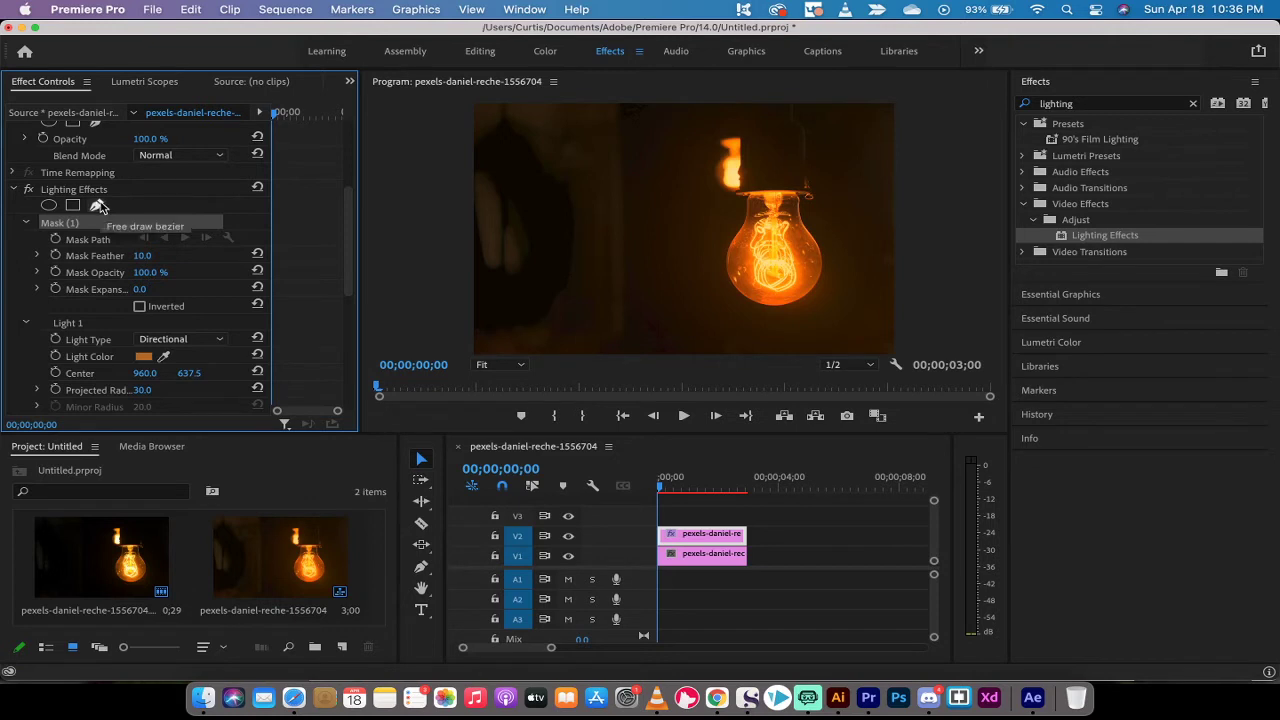
left_click(723, 141)
left_click(722, 140)
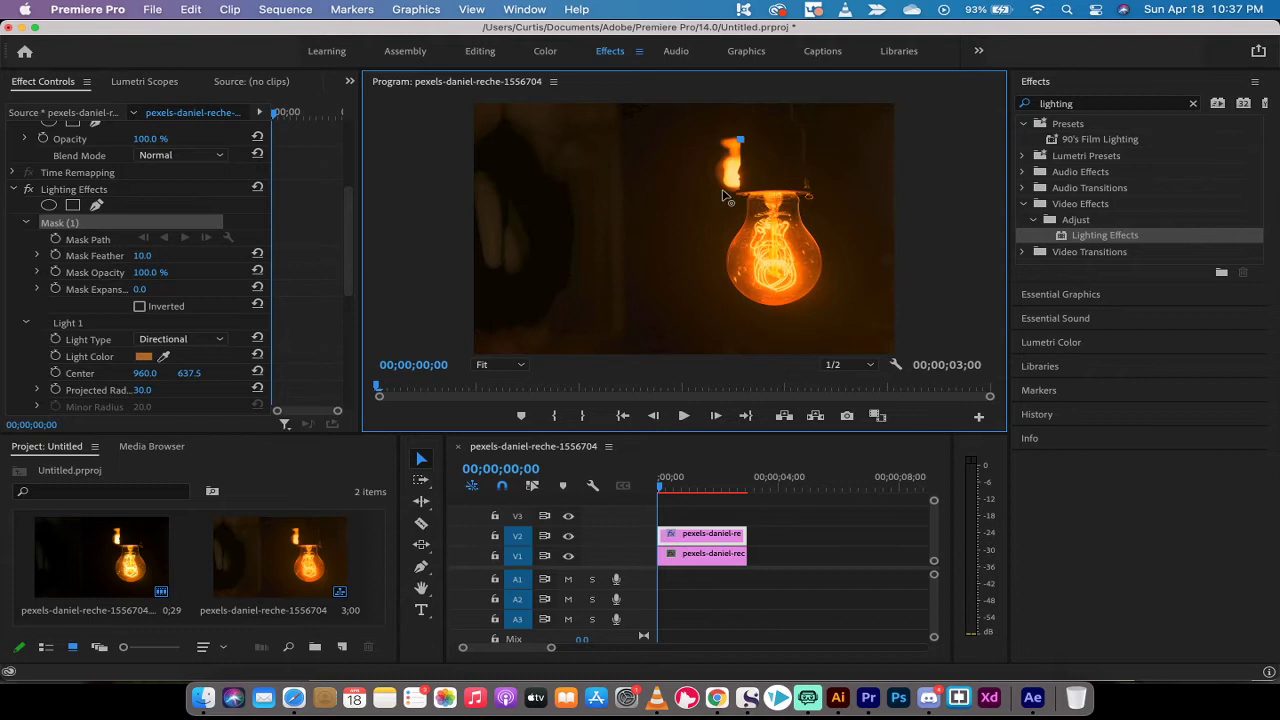
left_click(719, 189)
key("super+z")
- Trace mask points down the bulb's neck, sides and bottom with curved edges
left_click(710, 140)
left_click(716, 189)
left_click(747, 197)
left_click(745, 226)
left_click(727, 270)
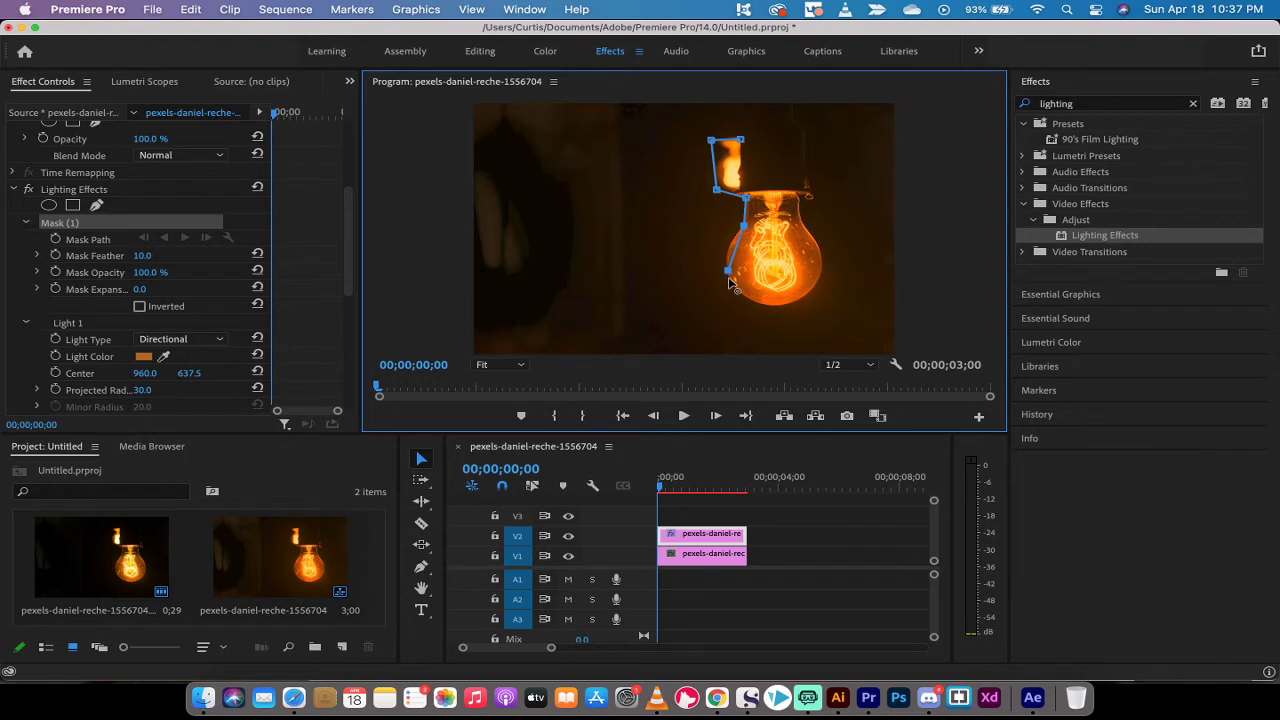
left_click_drag(731, 284, 738, 287)
left_click_drag(774, 306, 808, 312)
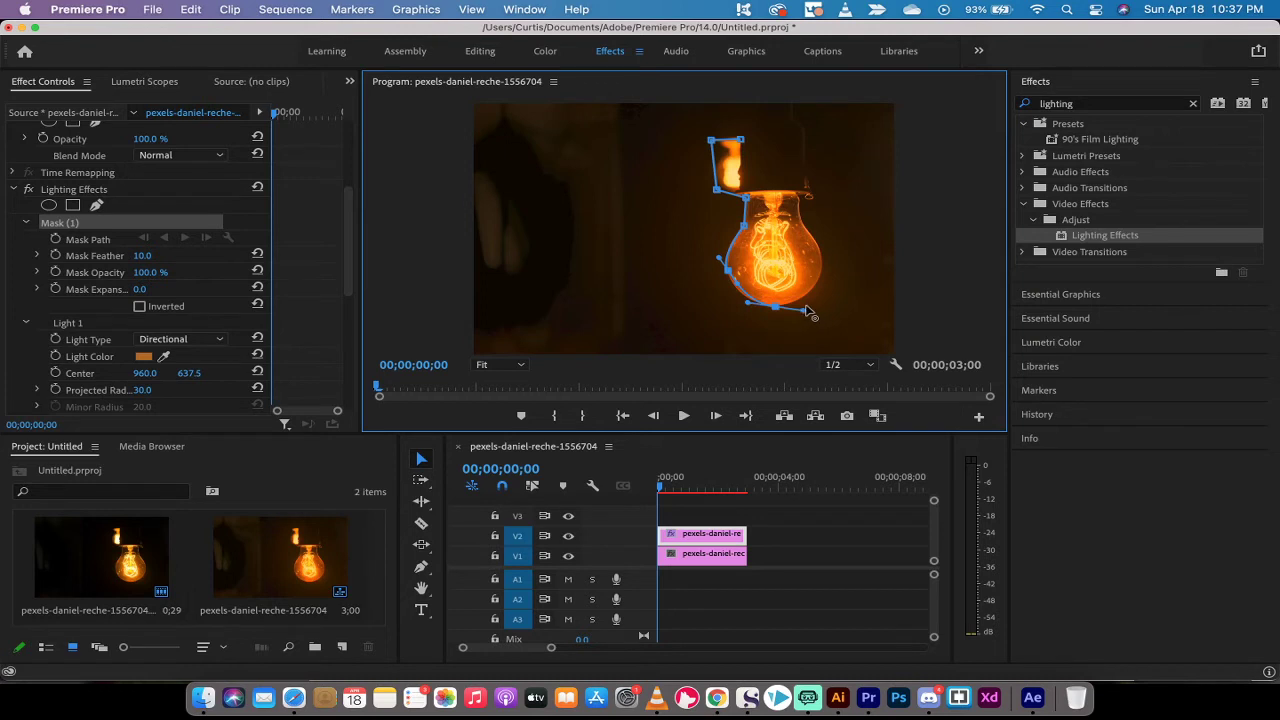
left_click(823, 257)
mouse_move(805, 231)
left_mouse_down()
mouse_move(815, 236)
mouse_move(800, 210)
left_mouse_up()
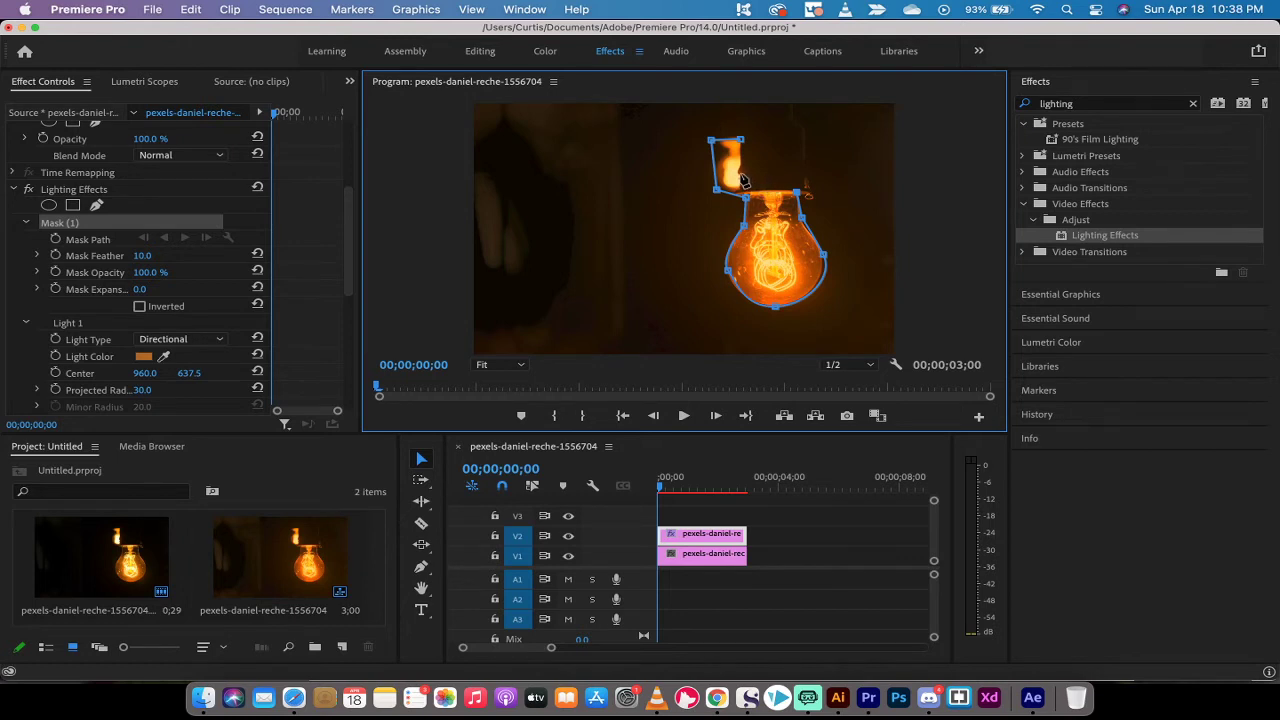
- Close the mask outline at the bulb's neck and add and nudge a point there
left_click_drag(740, 178, 740, 173)
mouse_move(745, 150)
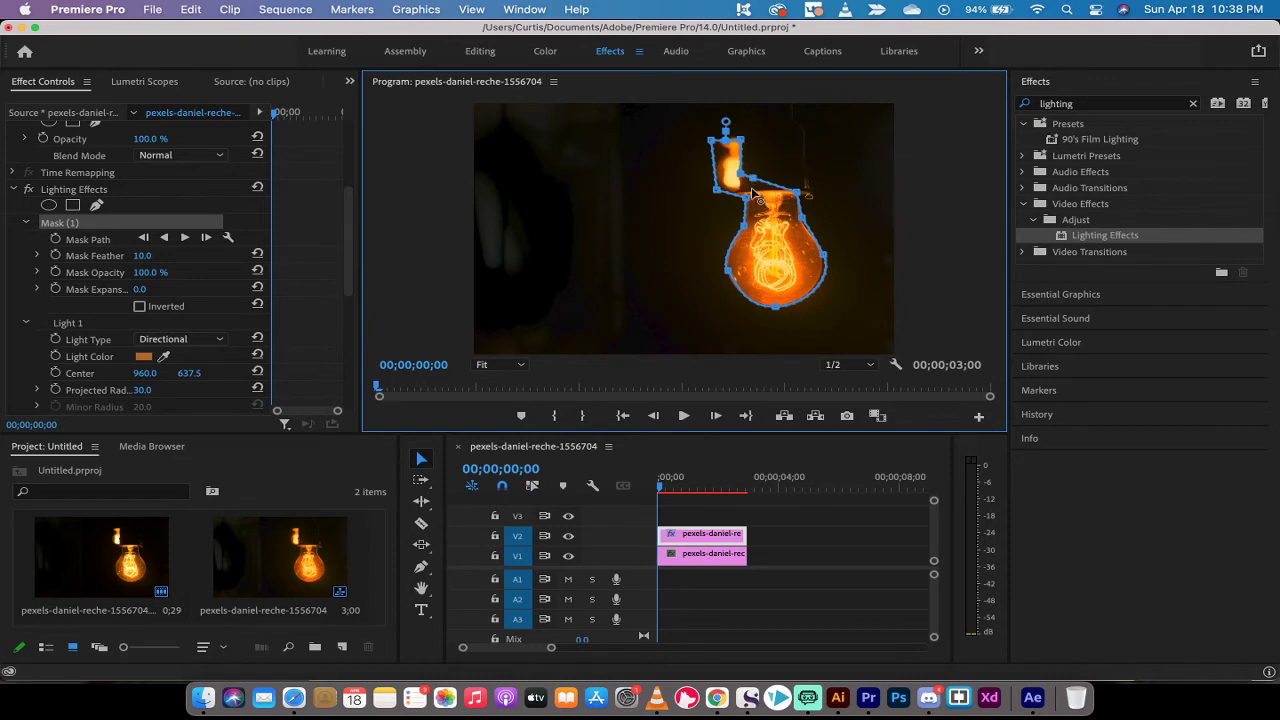
left_click(751, 188)
left_click_drag(745, 193, 742, 190)
- Scrub Mask (1) Mask Feather up to 60.0 in Effect Controls
left_click(80, 228)
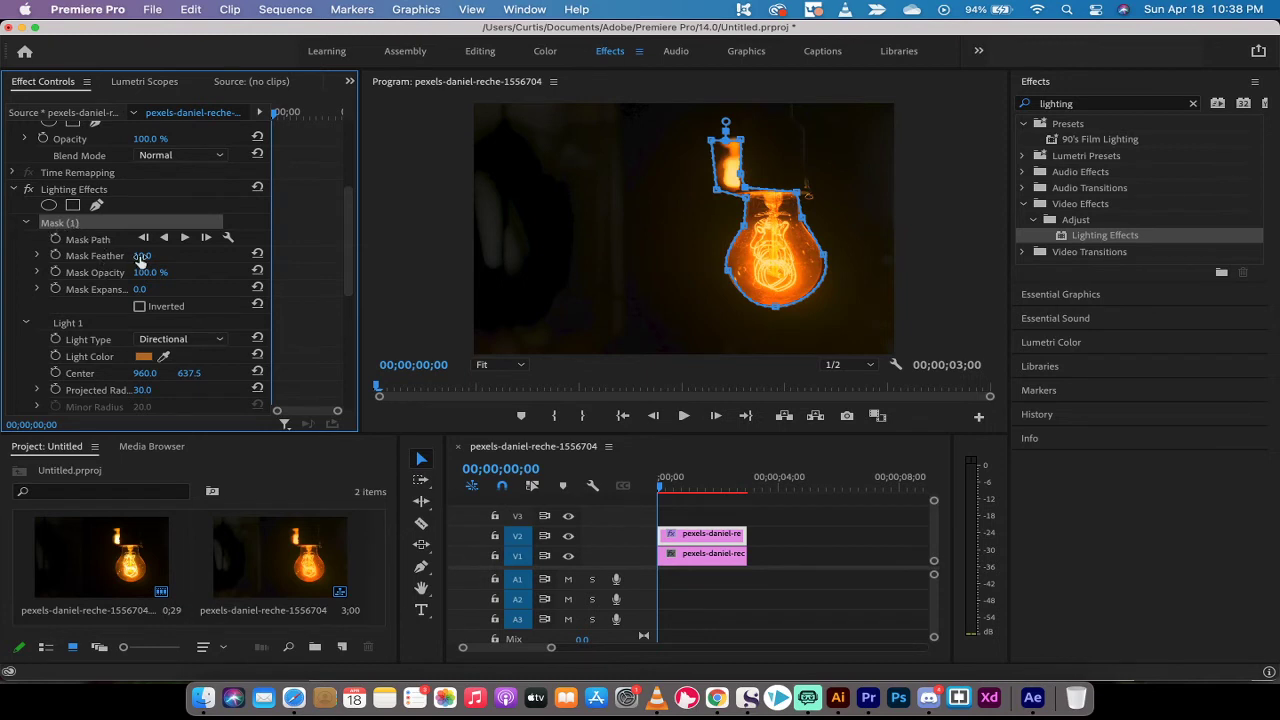
left_click_drag(141, 256, 168, 256)
left_click(408, 286)
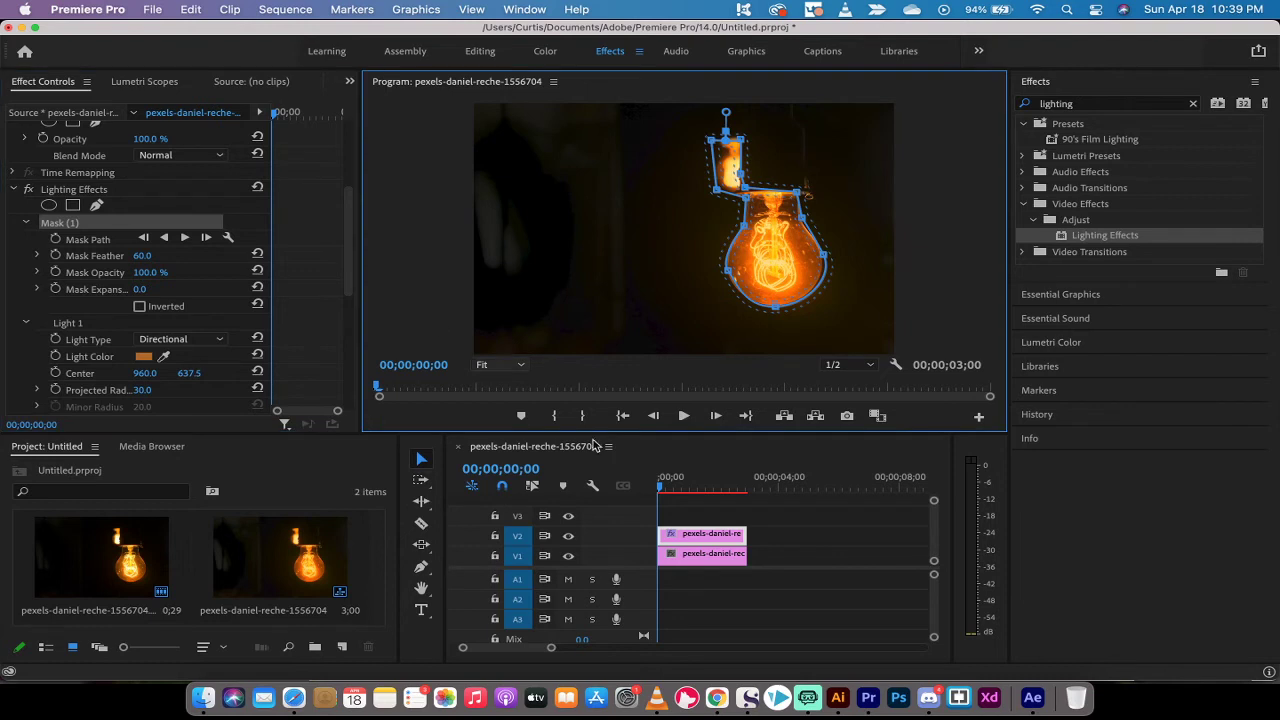
left_click(752, 602)
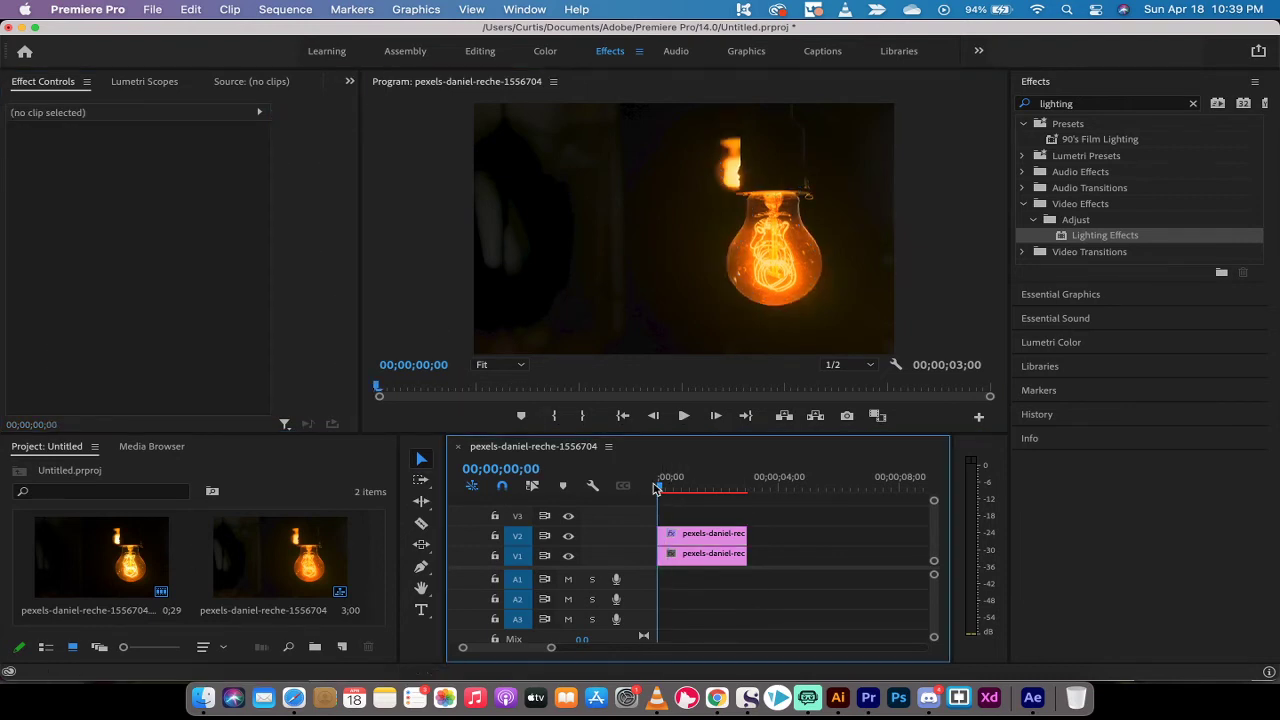
mouse_move(655, 487)
left_mouse_down()
mouse_move(708, 487)
mouse_move(648, 494)
left_mouse_up()
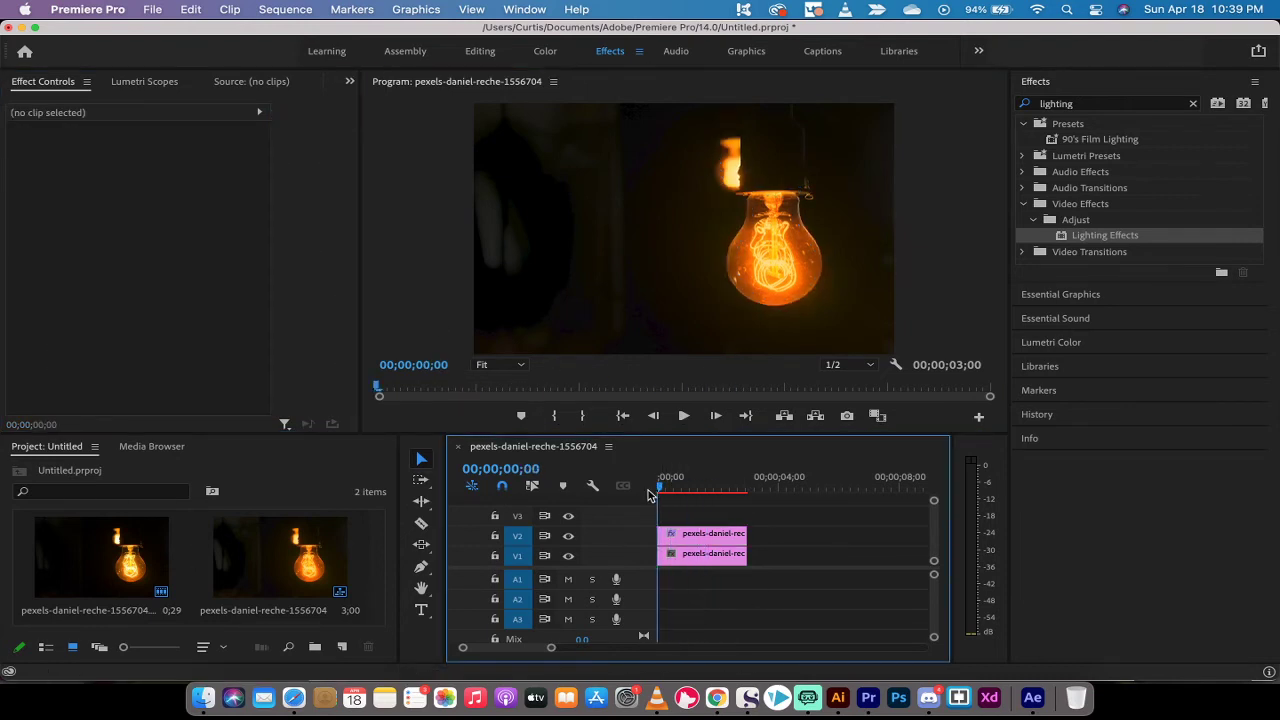
left_click(568, 537)
left_click(568, 537)
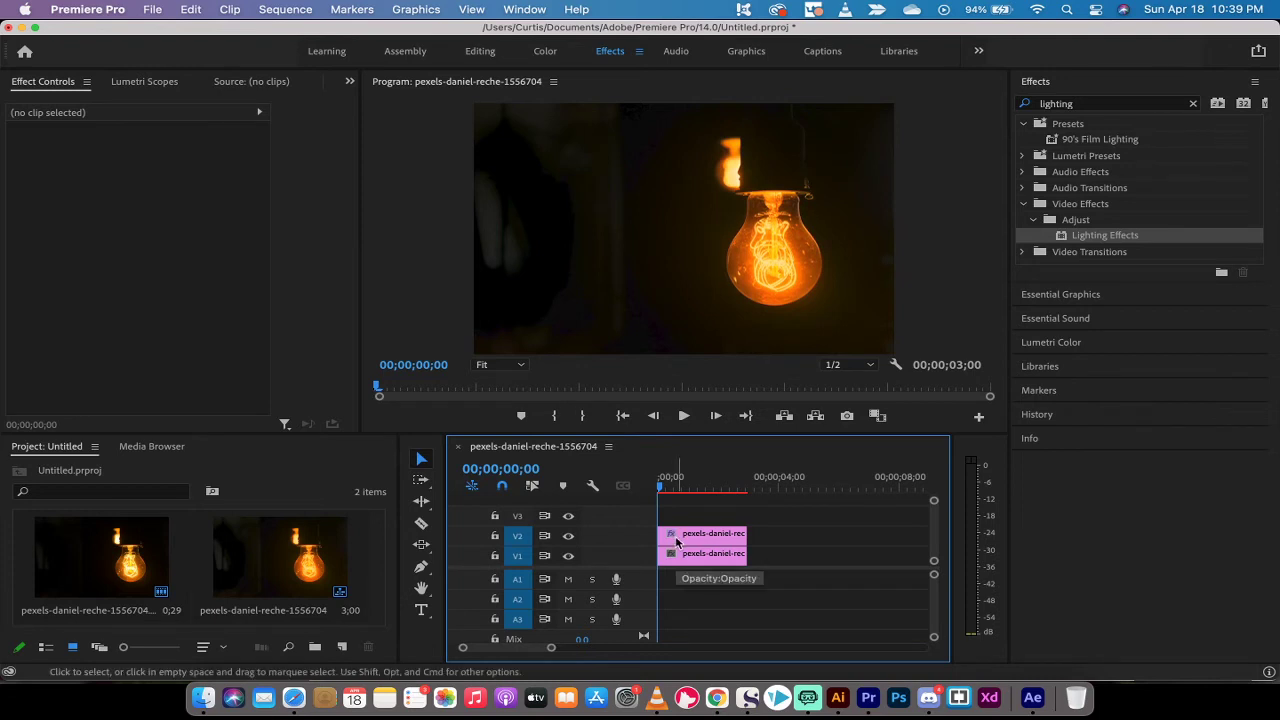
- On the top clip, enable Light 1 Intensity keyframing with 30 at 00;00;00;00
left_click(676, 541)
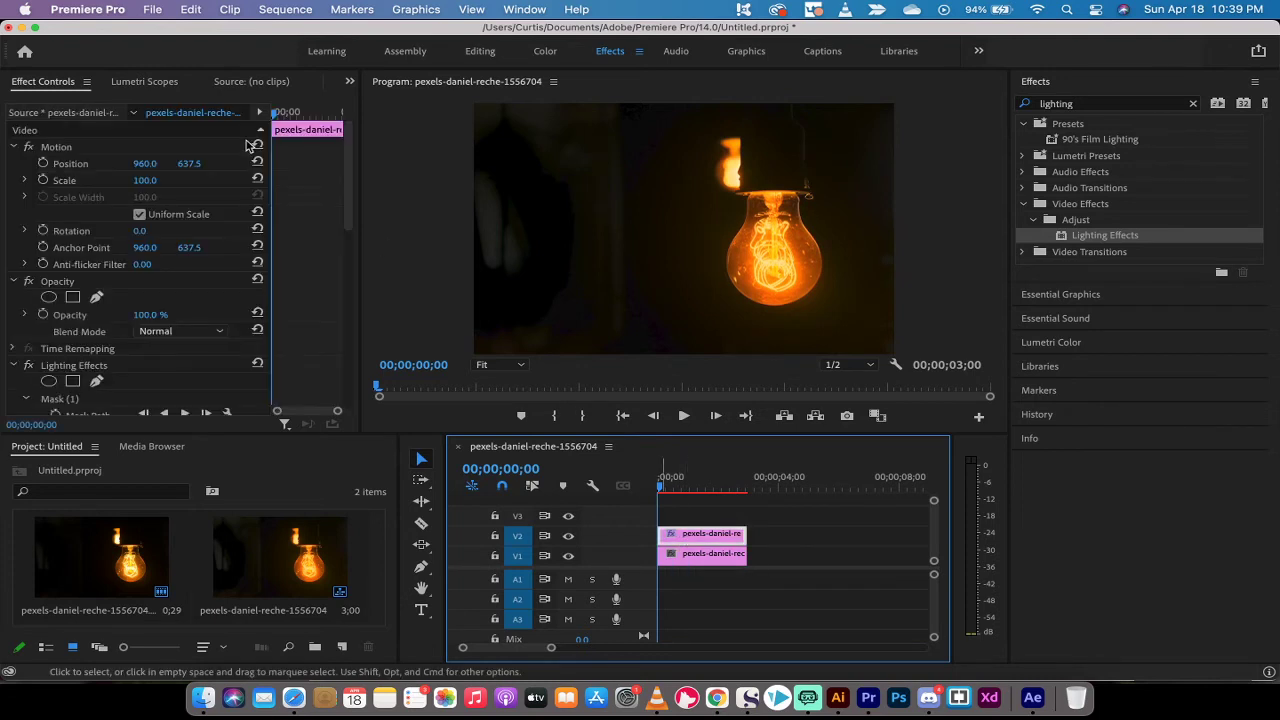
left_click(94, 366)
scroll(90, 370, "down", 1)
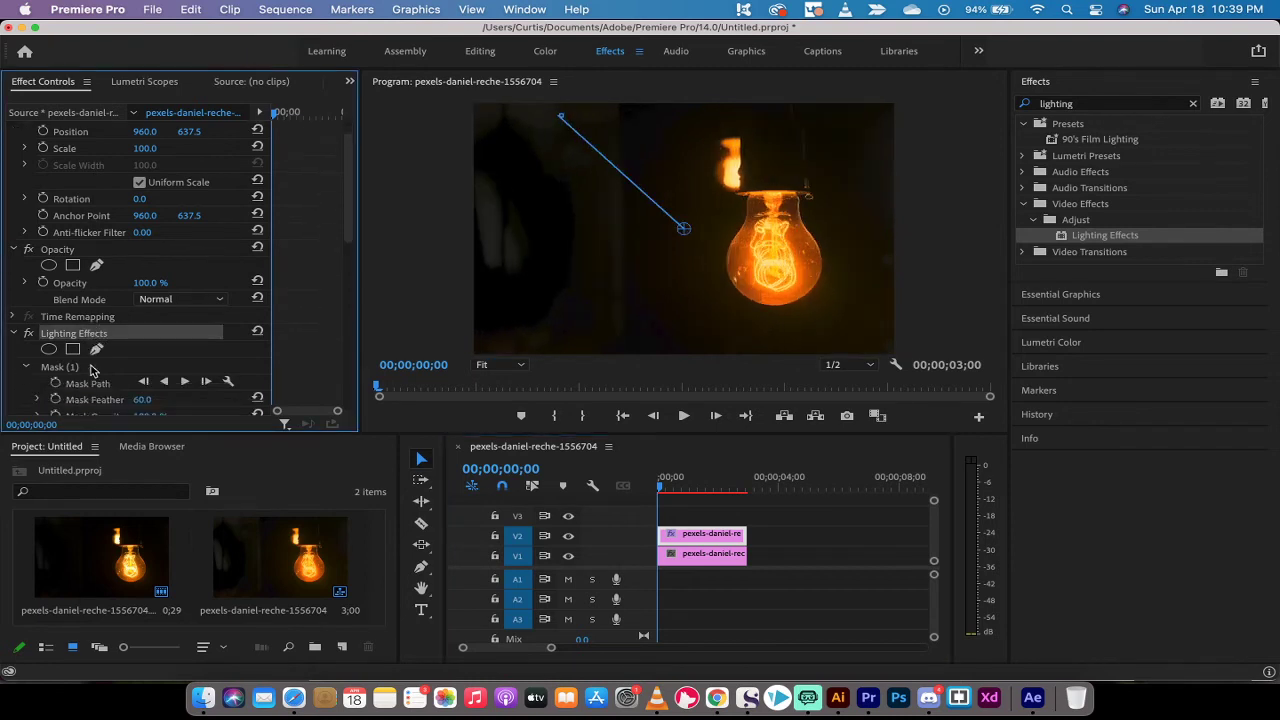
scroll(91, 368, "down", 5)
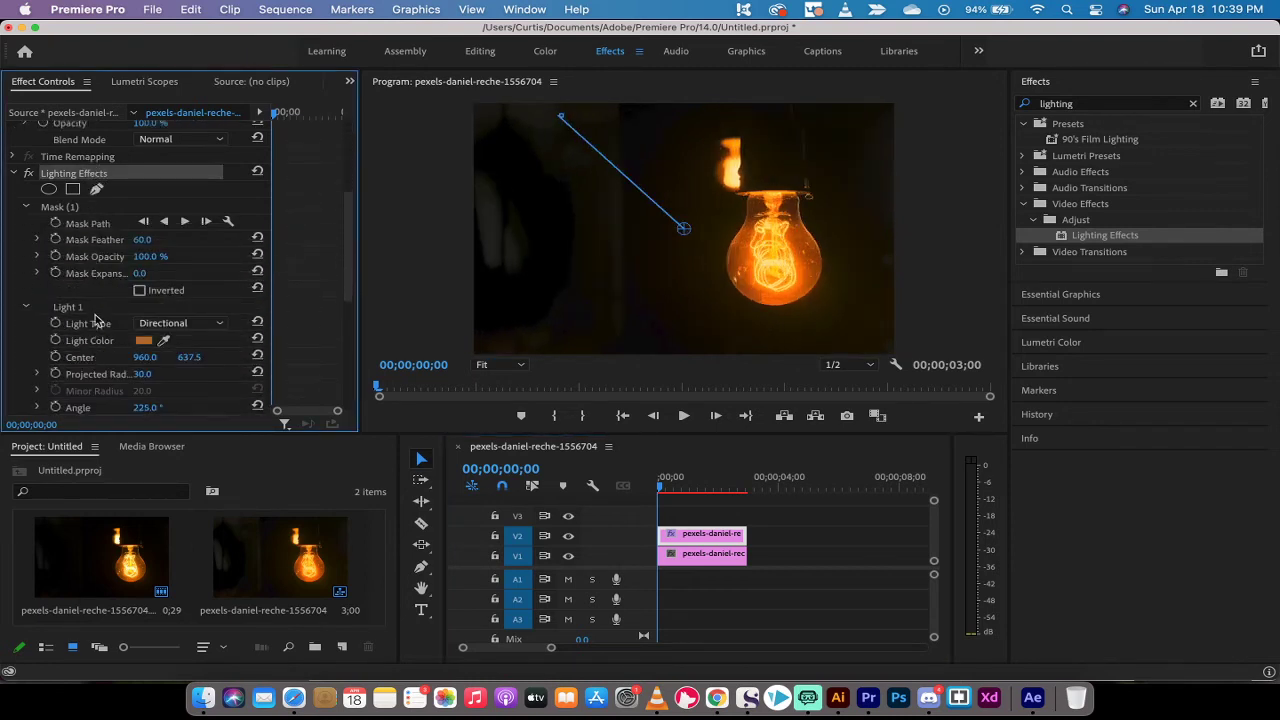
scroll(95, 318, "down", 4)
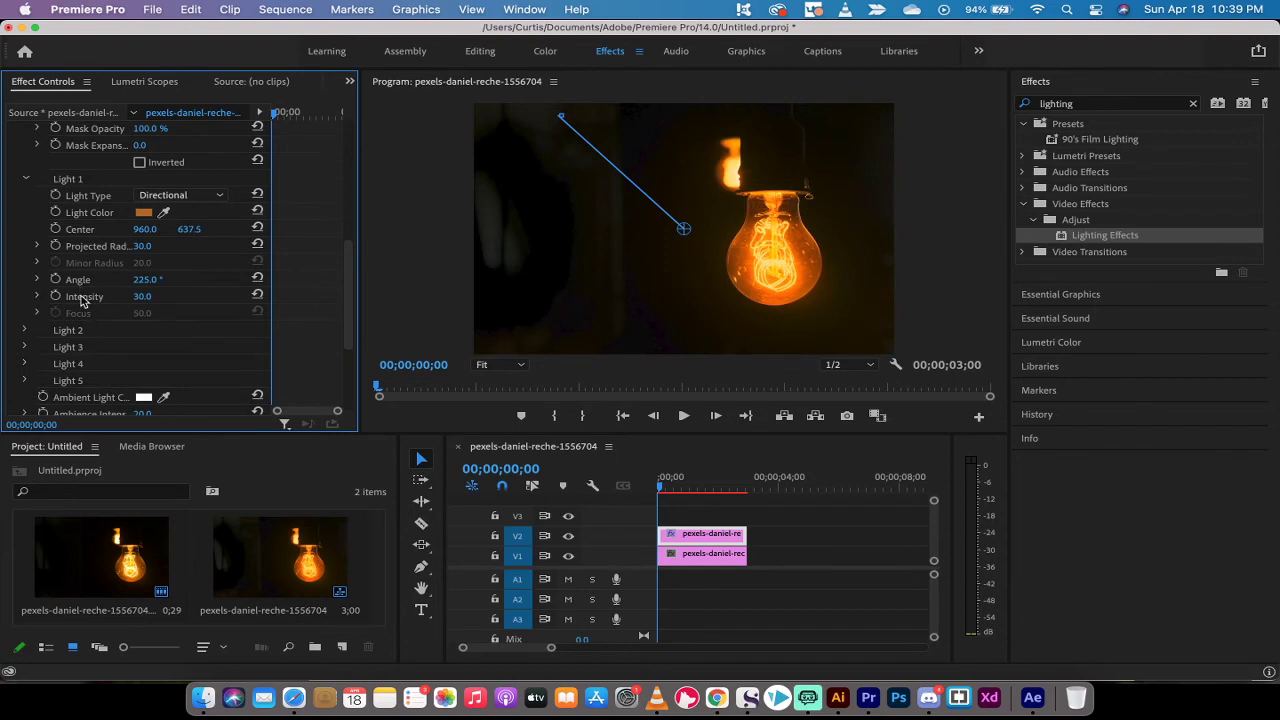
left_click(83, 297)
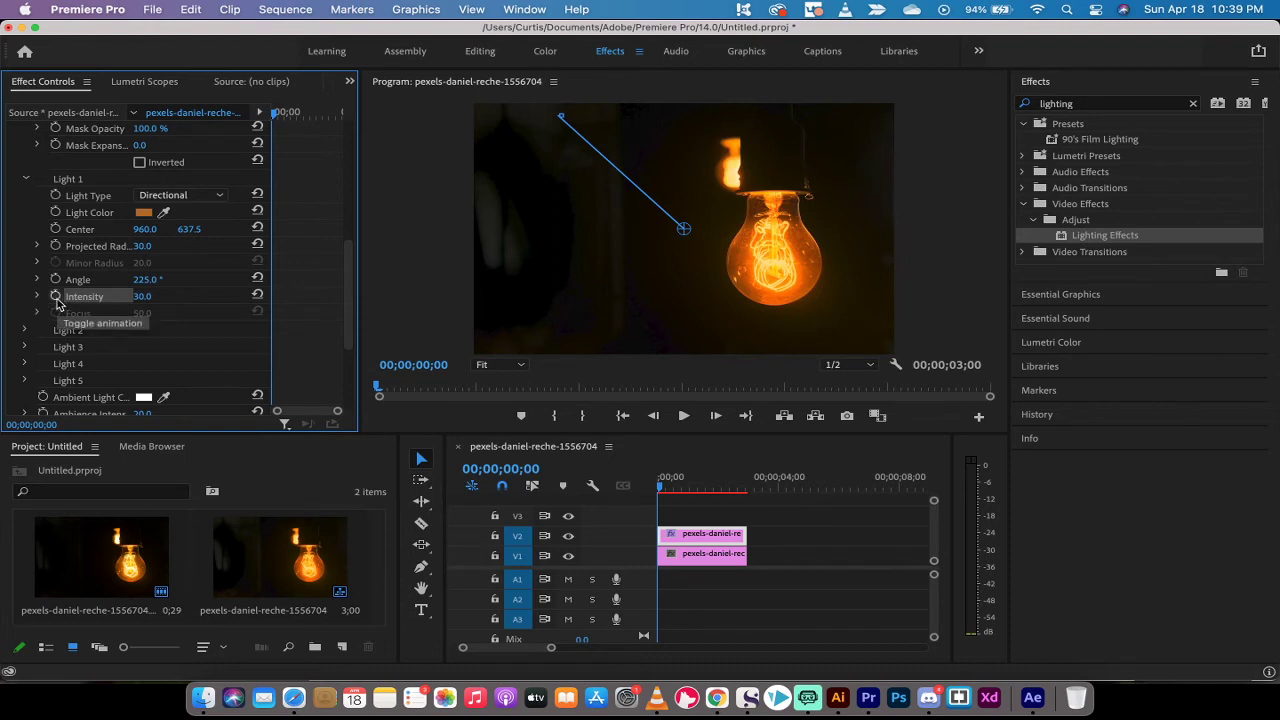
left_click(666, 486)
left_click(655, 486)
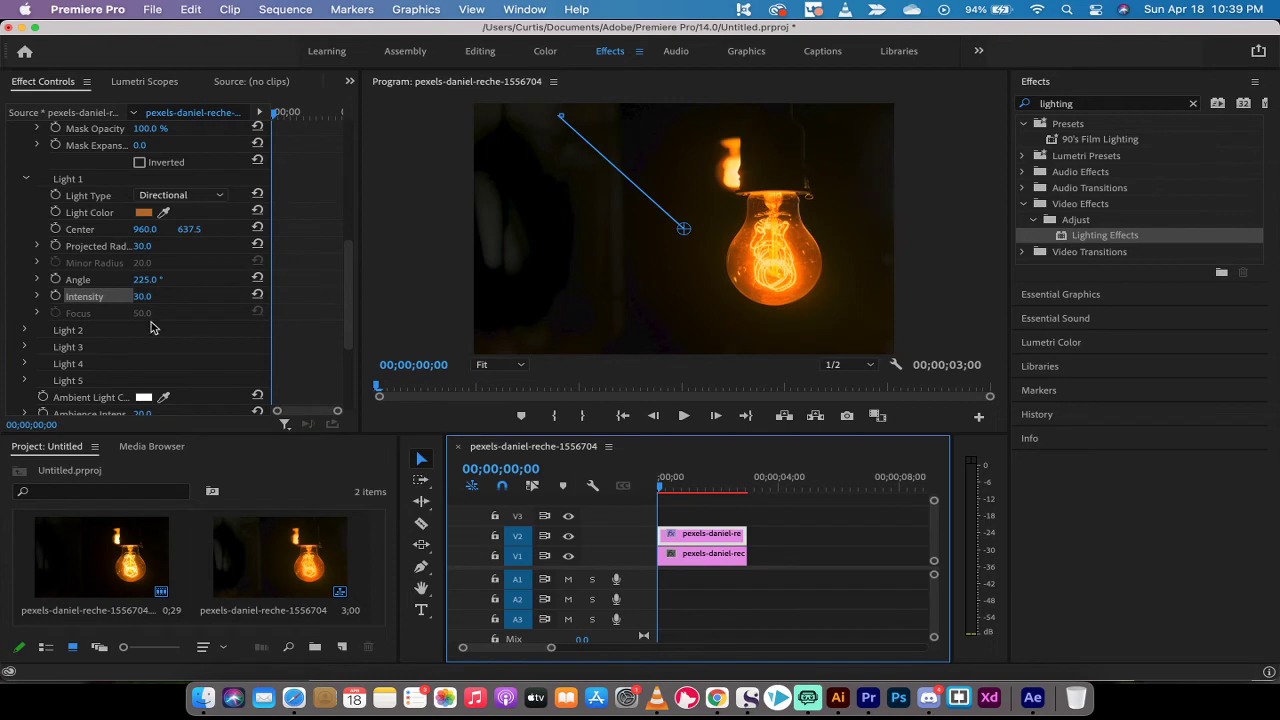
left_click(56, 296)
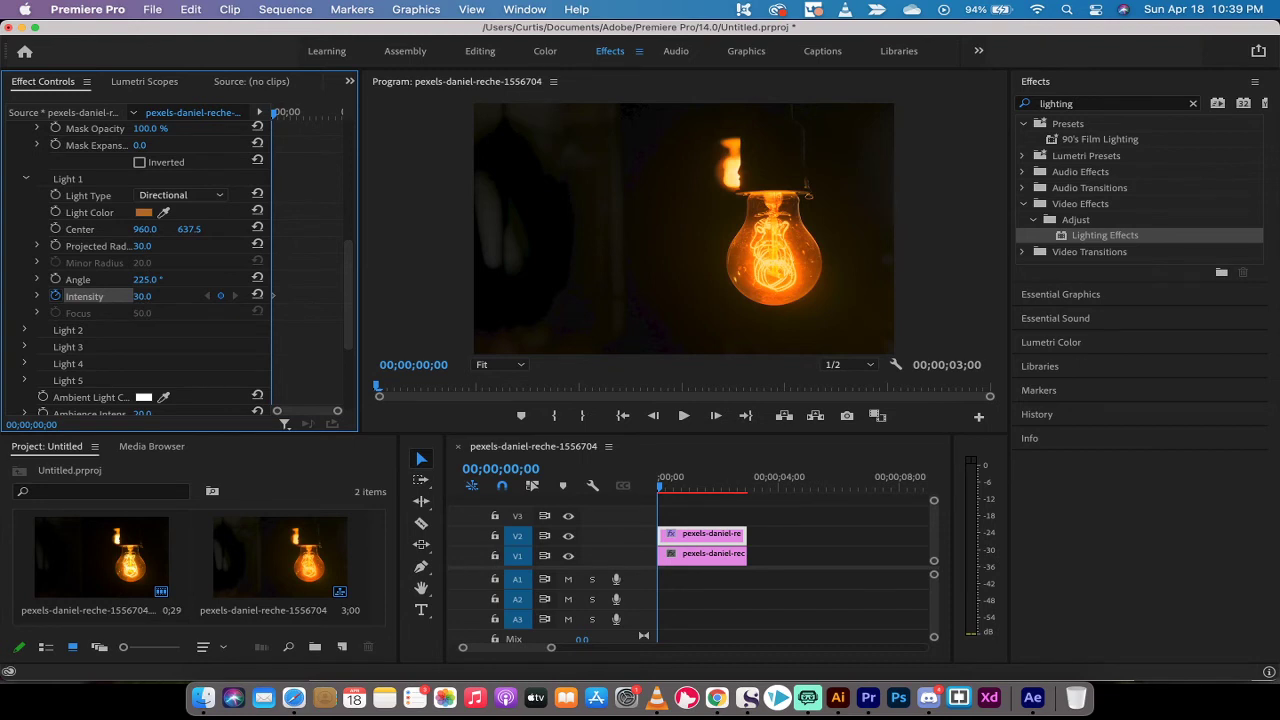
- Keyframe Light 1 Intensity at 10 on frame 0, 30 at frame 4 and 68 at frame 8
left_click_drag(142, 296, 123, 296)
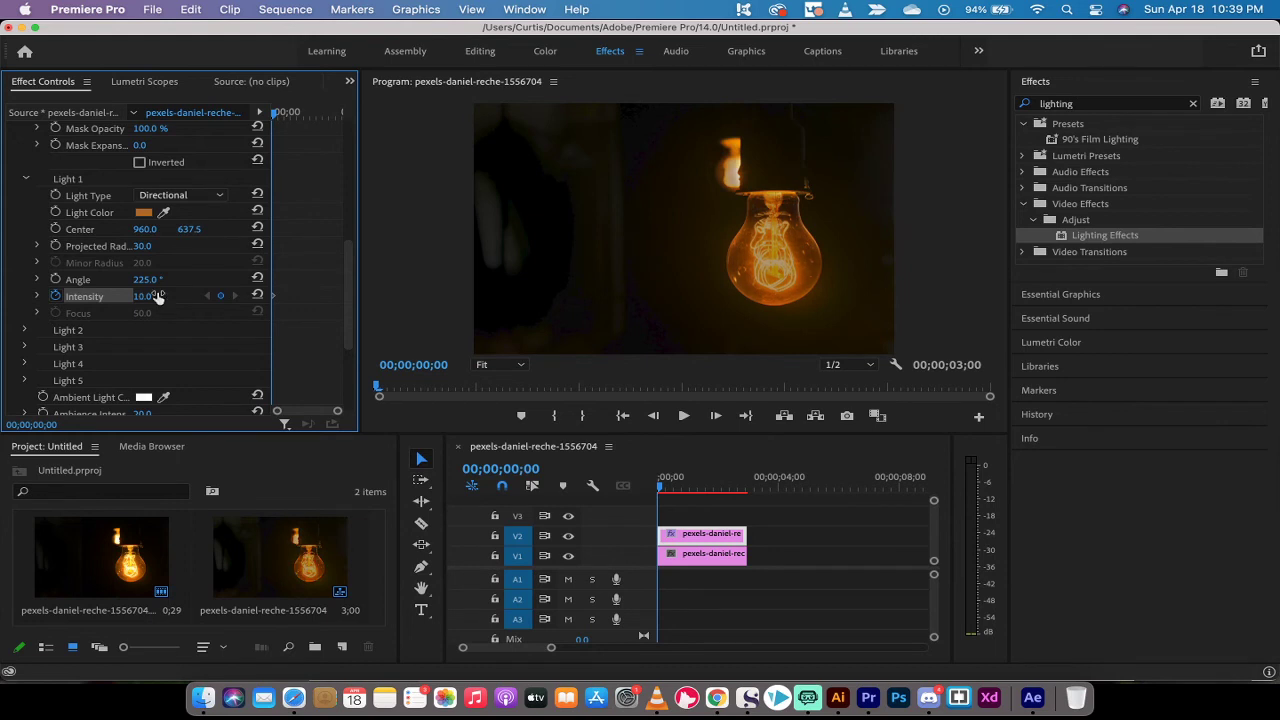
left_click(662, 490)
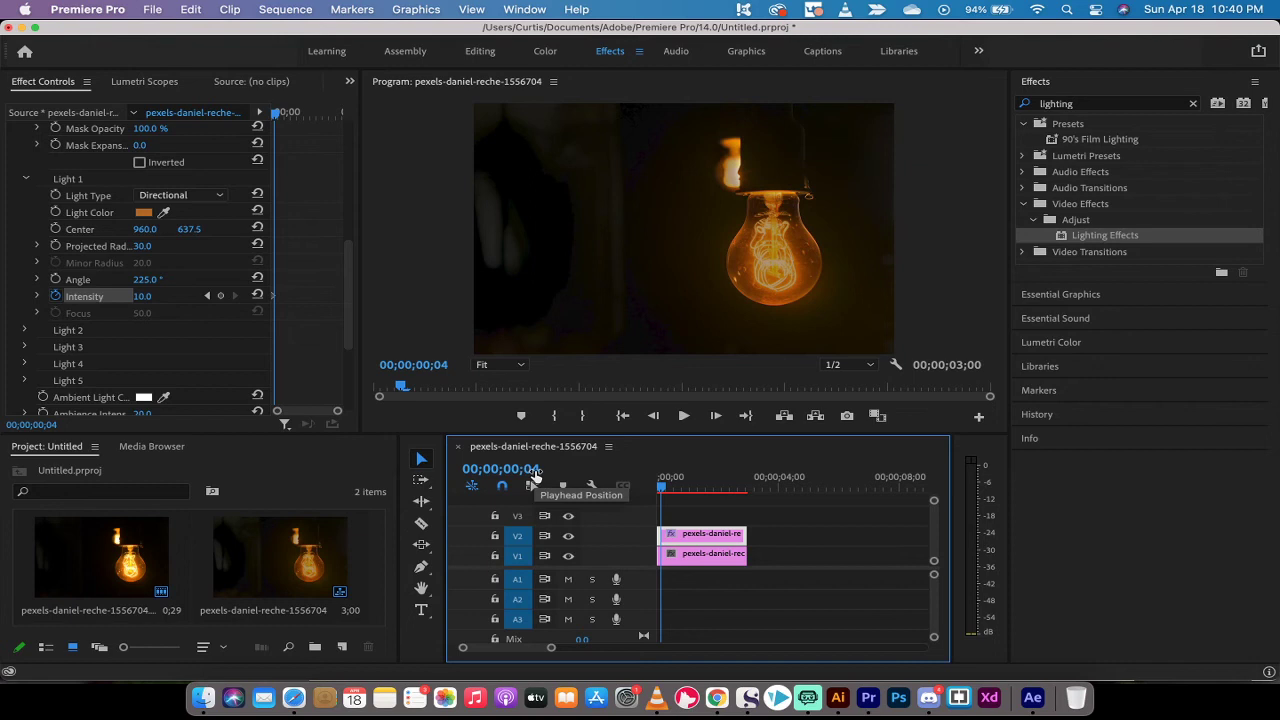
left_click(140, 297)
left_click_drag(140, 297, 160, 297)
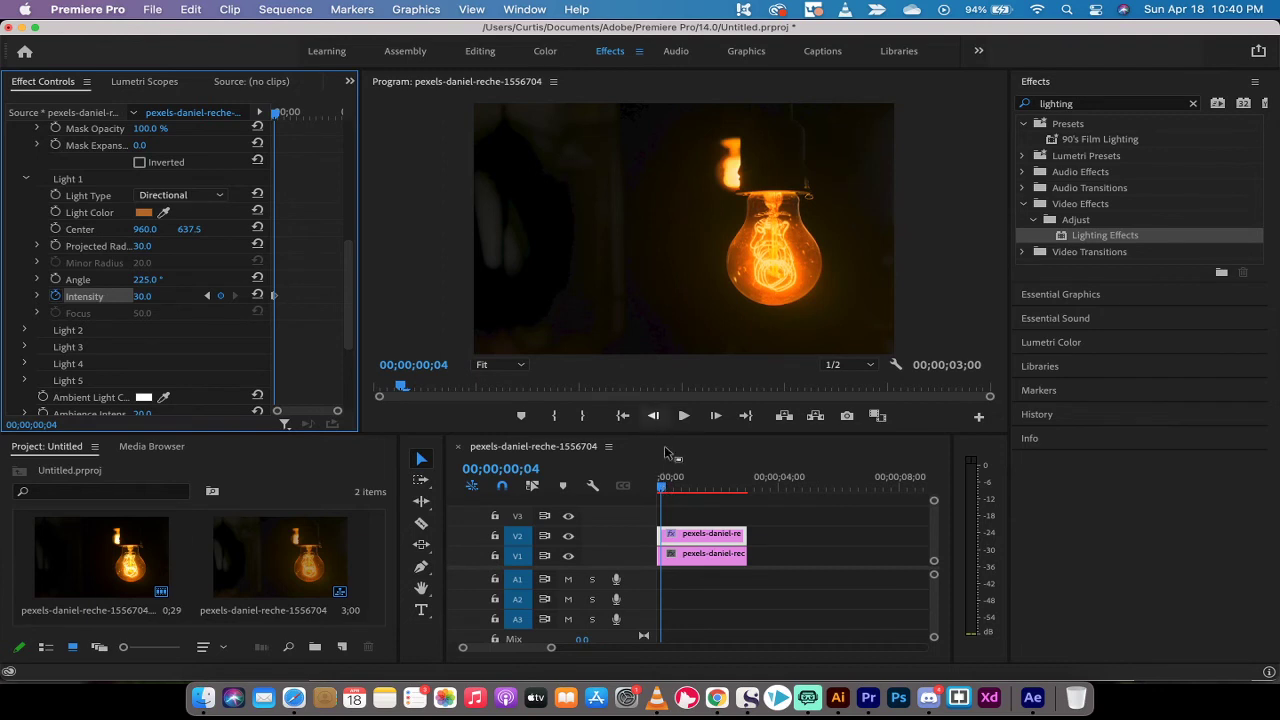
left_click_drag(661, 492, 667, 492)
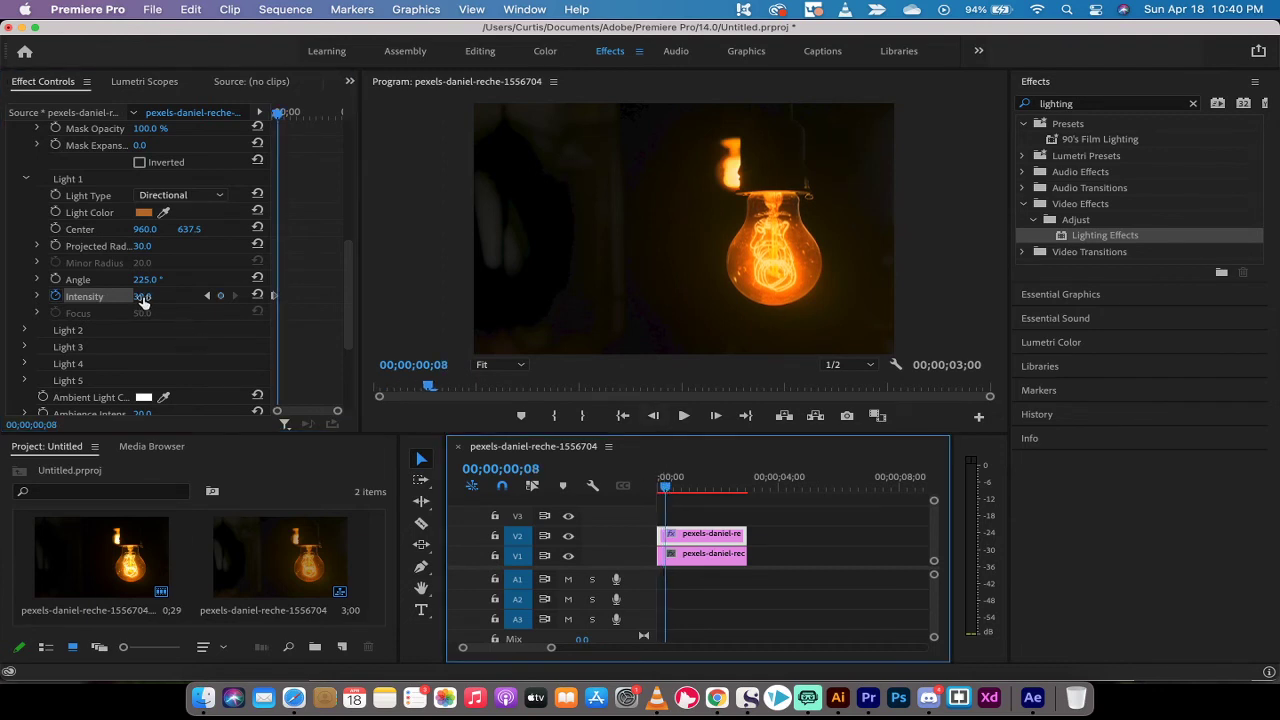
left_click_drag(142, 296, 175, 296)
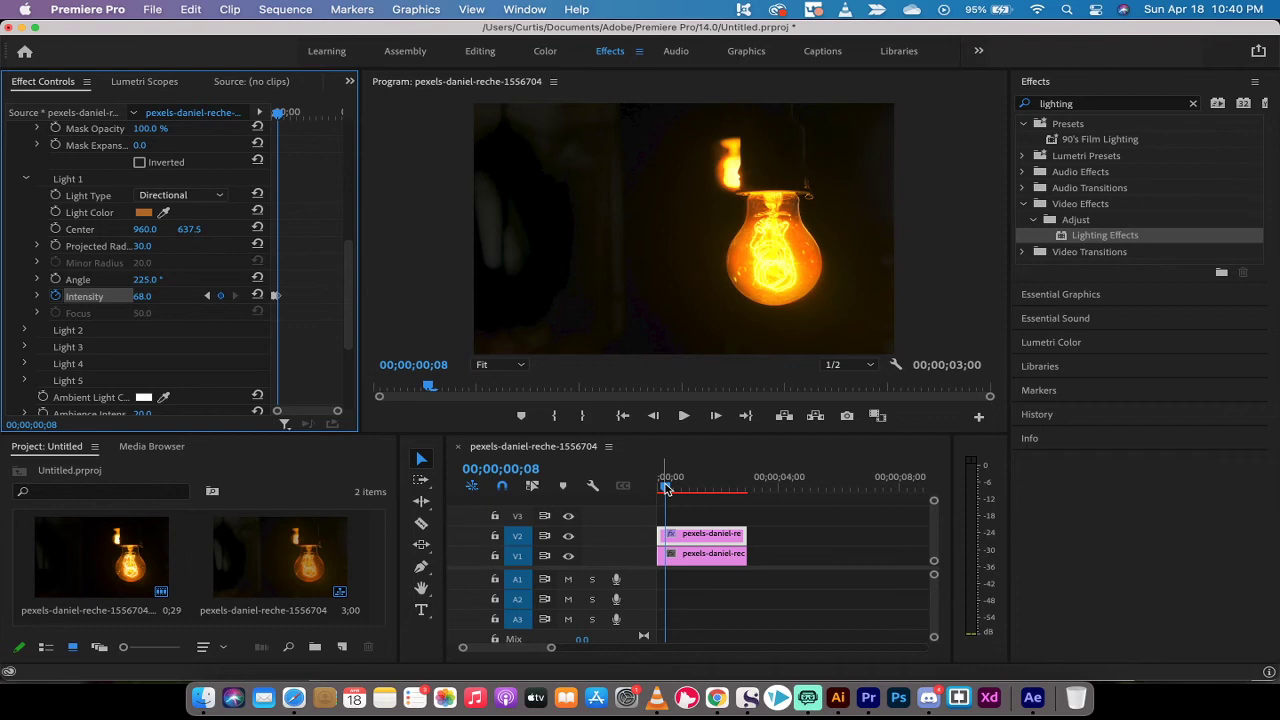
- Add Intensity keyframes dipping to 11 at frame 12 and rising to 69 at frame 16
left_click_drag(667, 487, 671, 488)
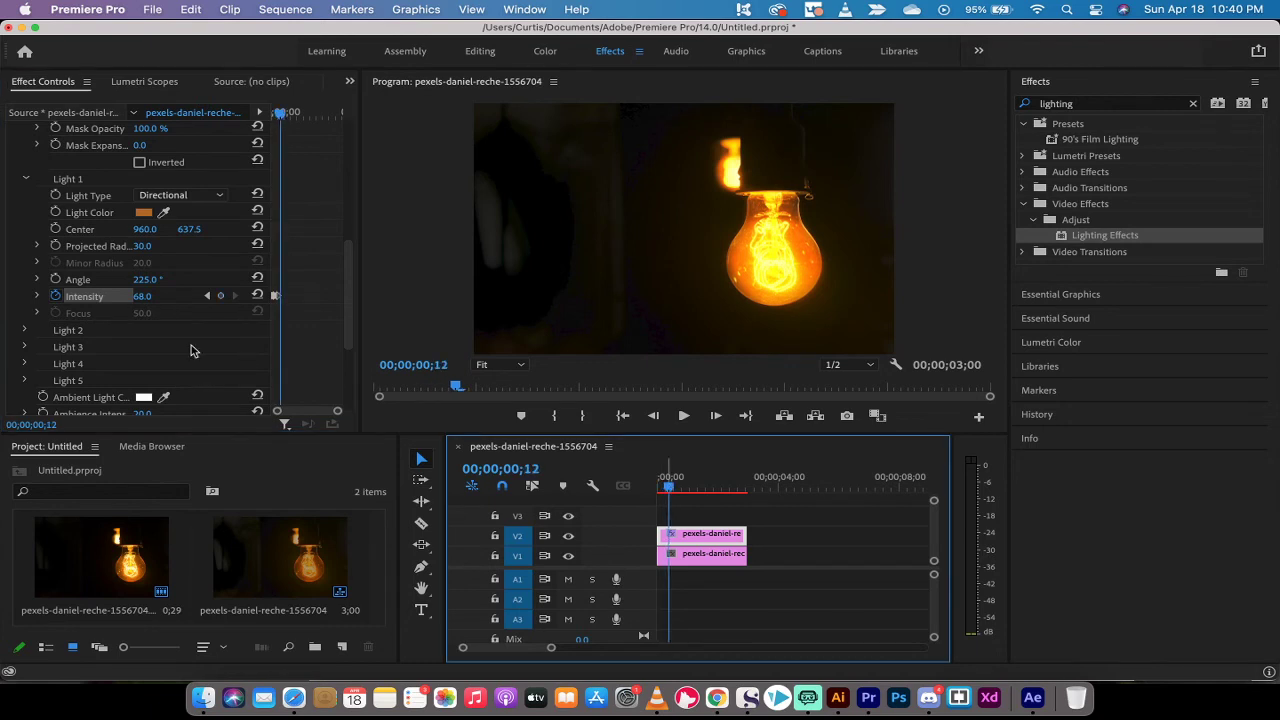
left_click_drag(153, 296, 140, 296)
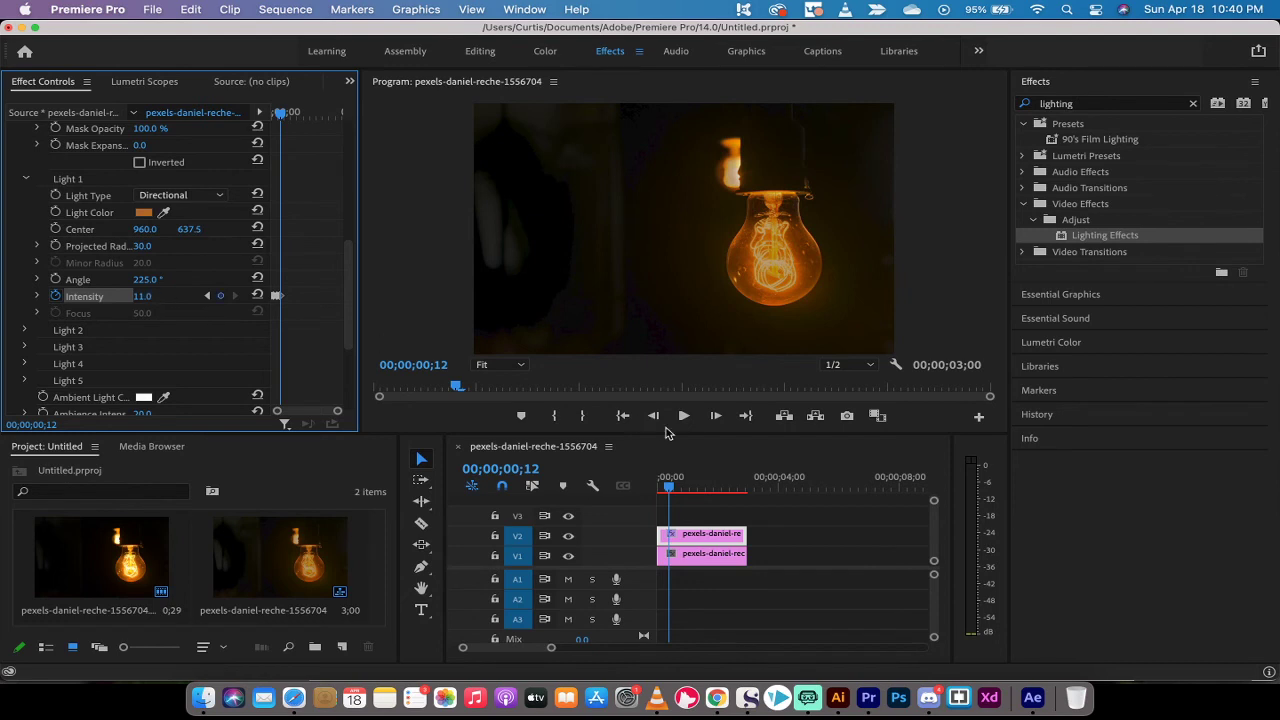
left_click_drag(671, 490, 672, 491)
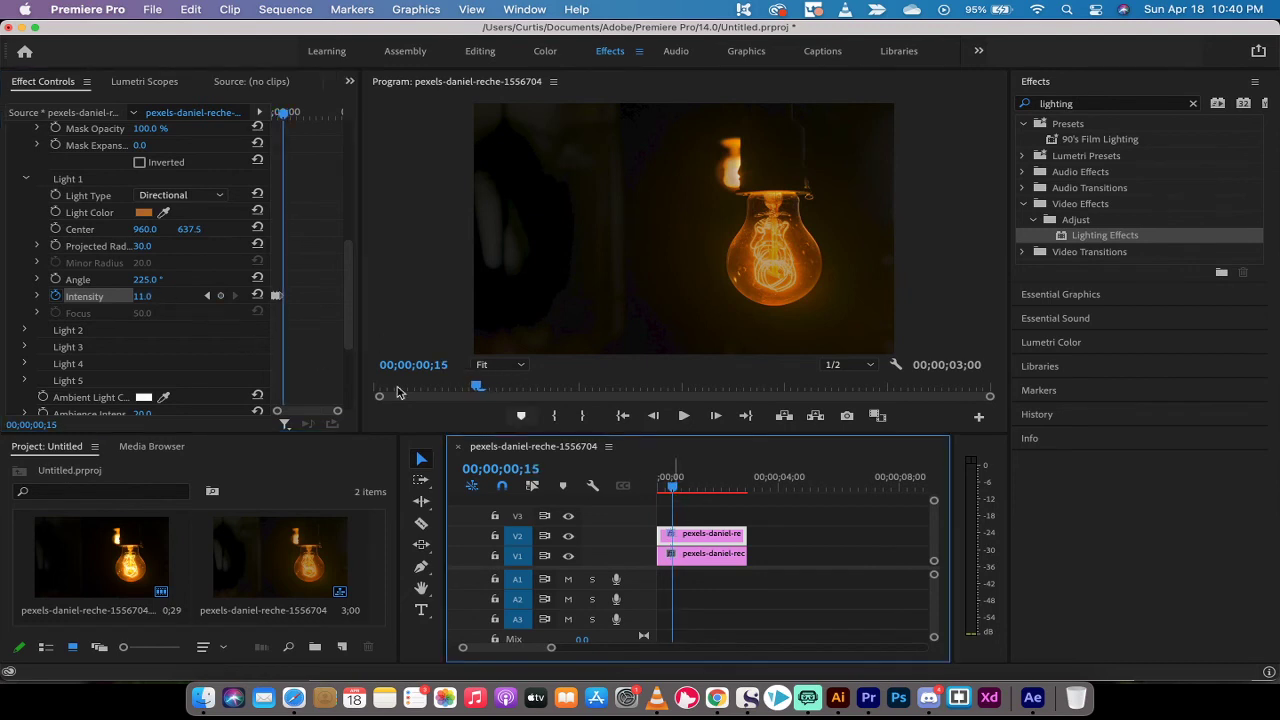
left_click(716, 416)
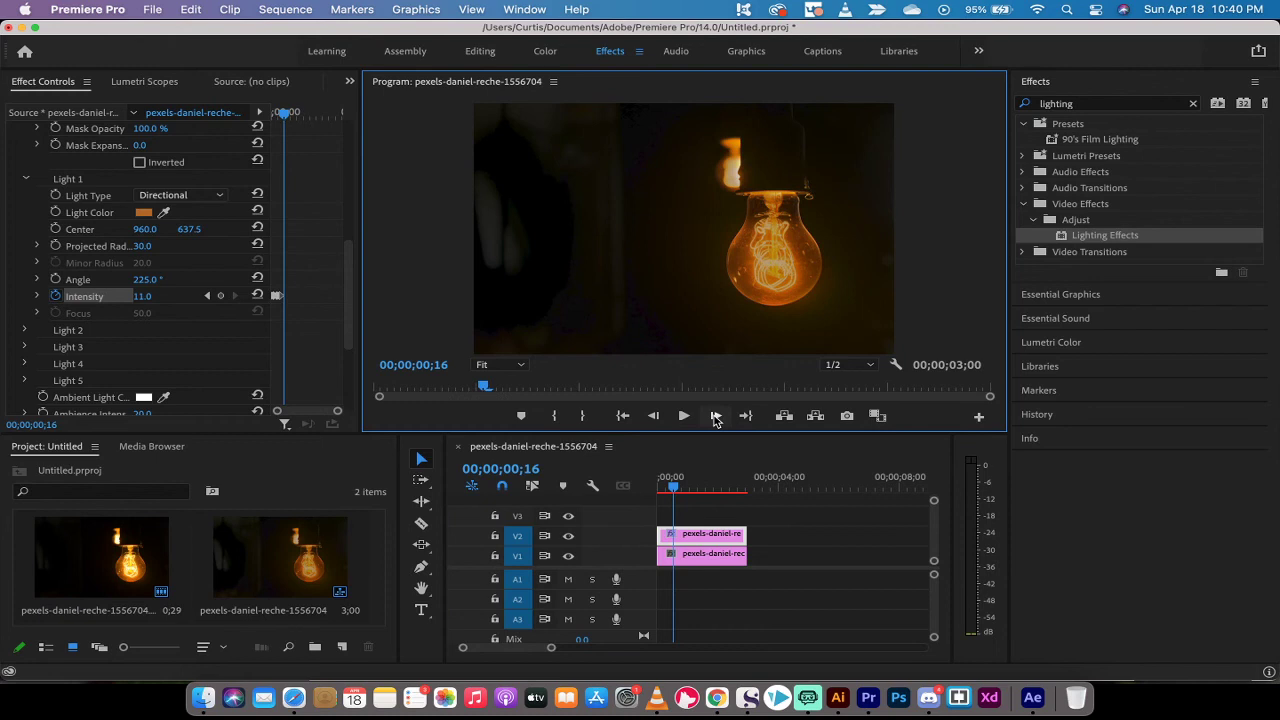
left_click(149, 304)
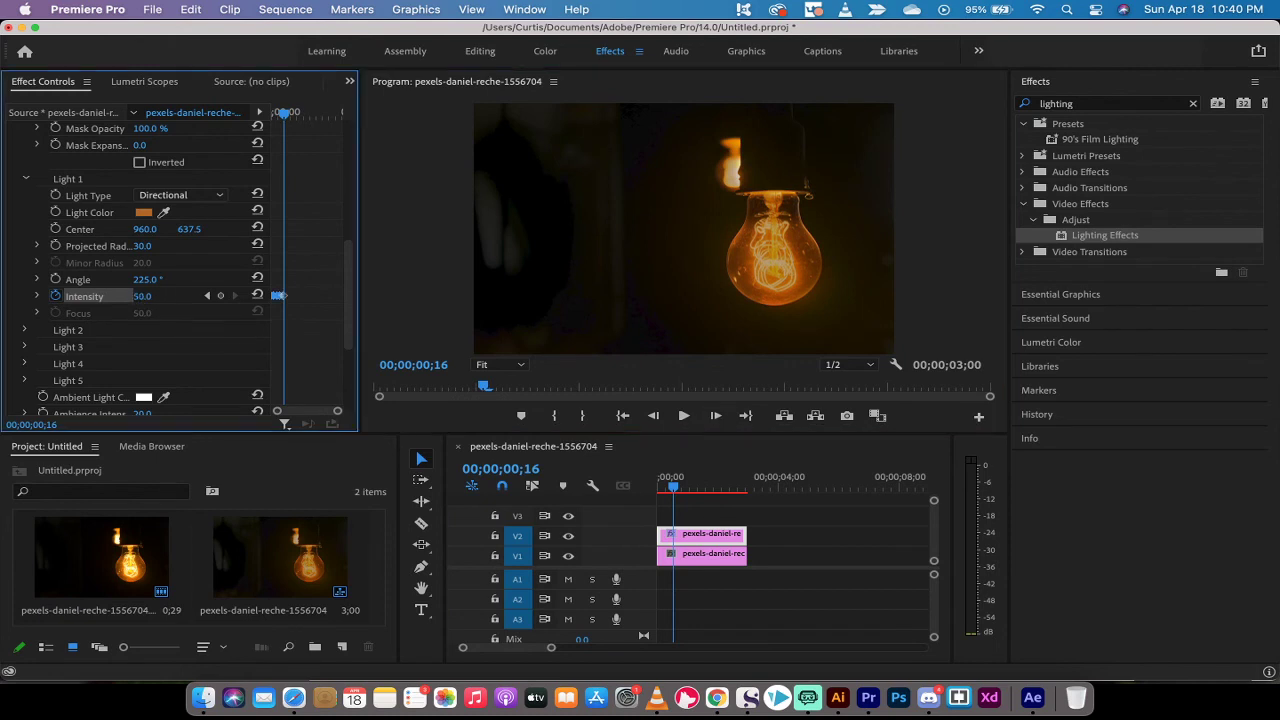
left_click_drag(142, 296, 158, 296)
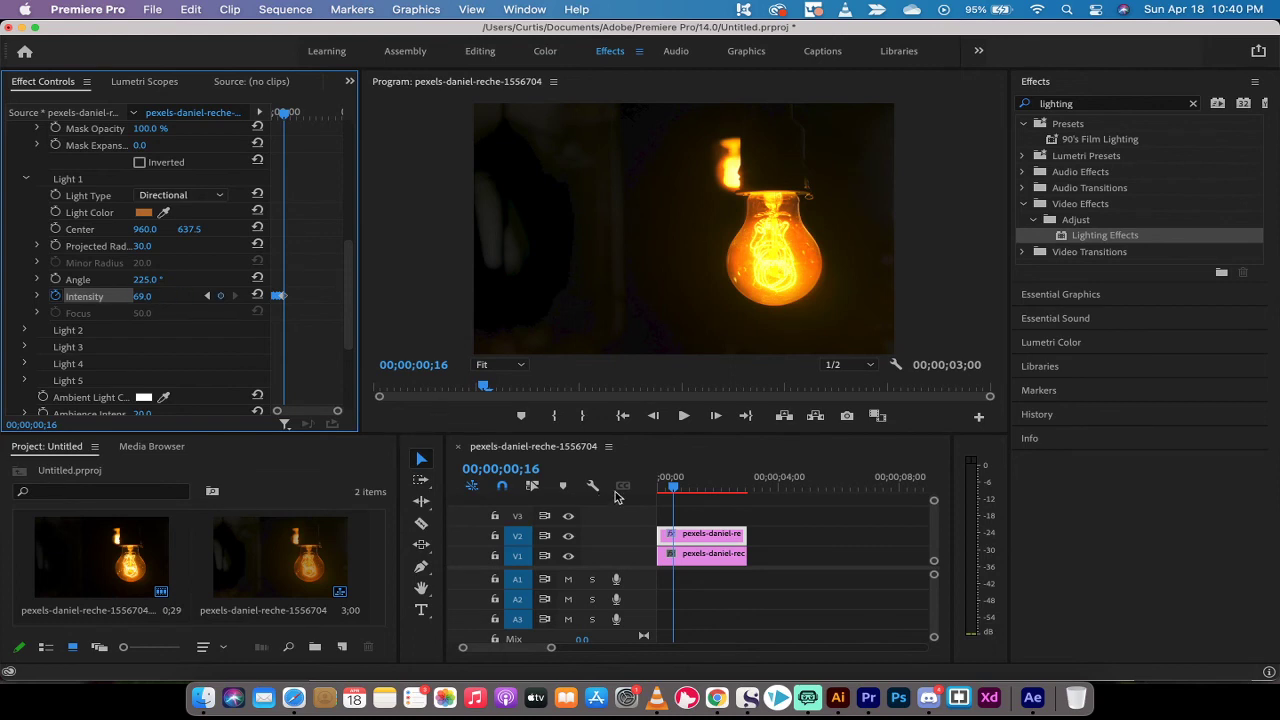
- Keyframe Intensity at 26 on frame 20, 63 at frame 24 and 18 at frame 29
left_click_drag(673, 488, 677, 490)
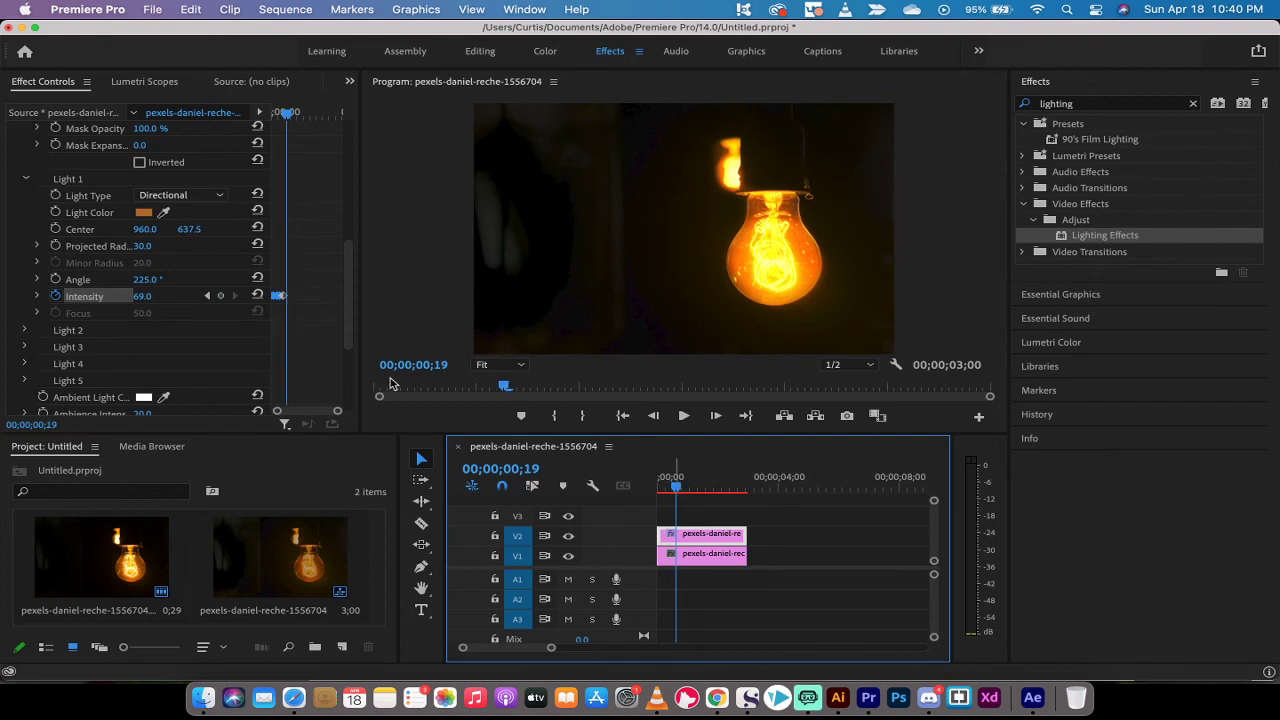
left_click(715, 415)
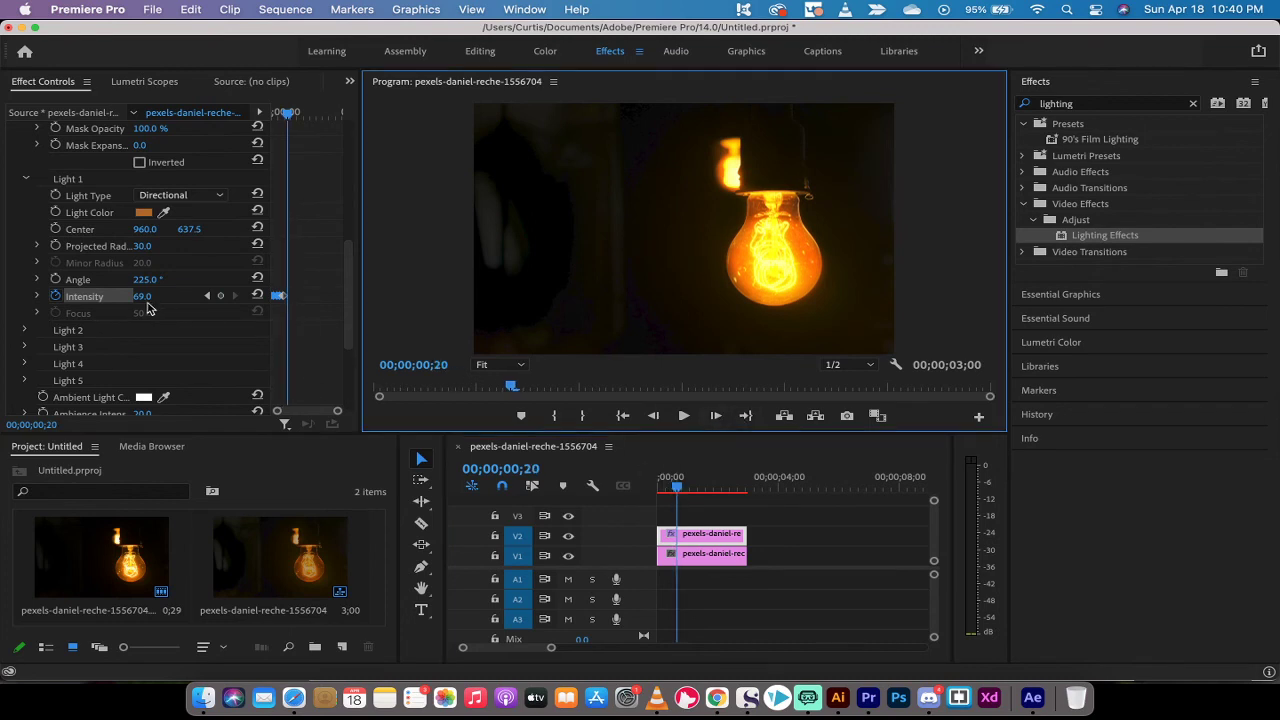
left_click_drag(145, 298, 108, 298)
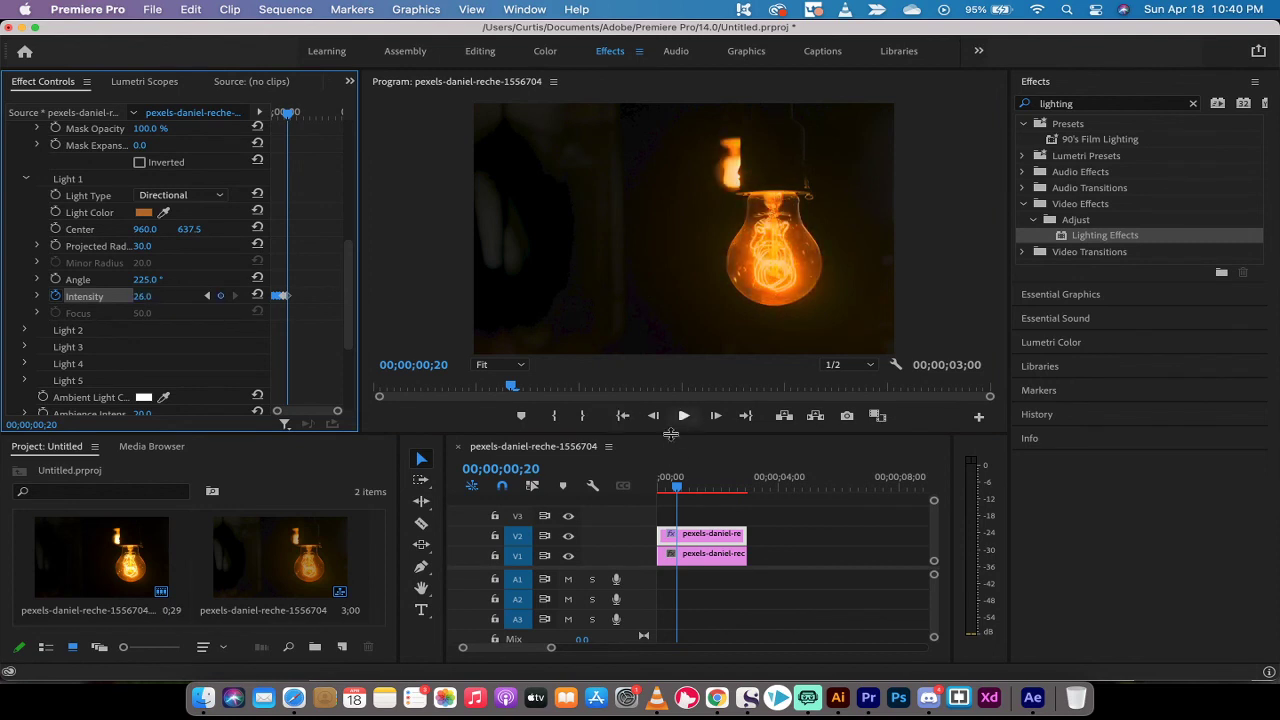
left_click_drag(678, 488, 681, 488)
left_click_drag(142, 297, 175, 297)
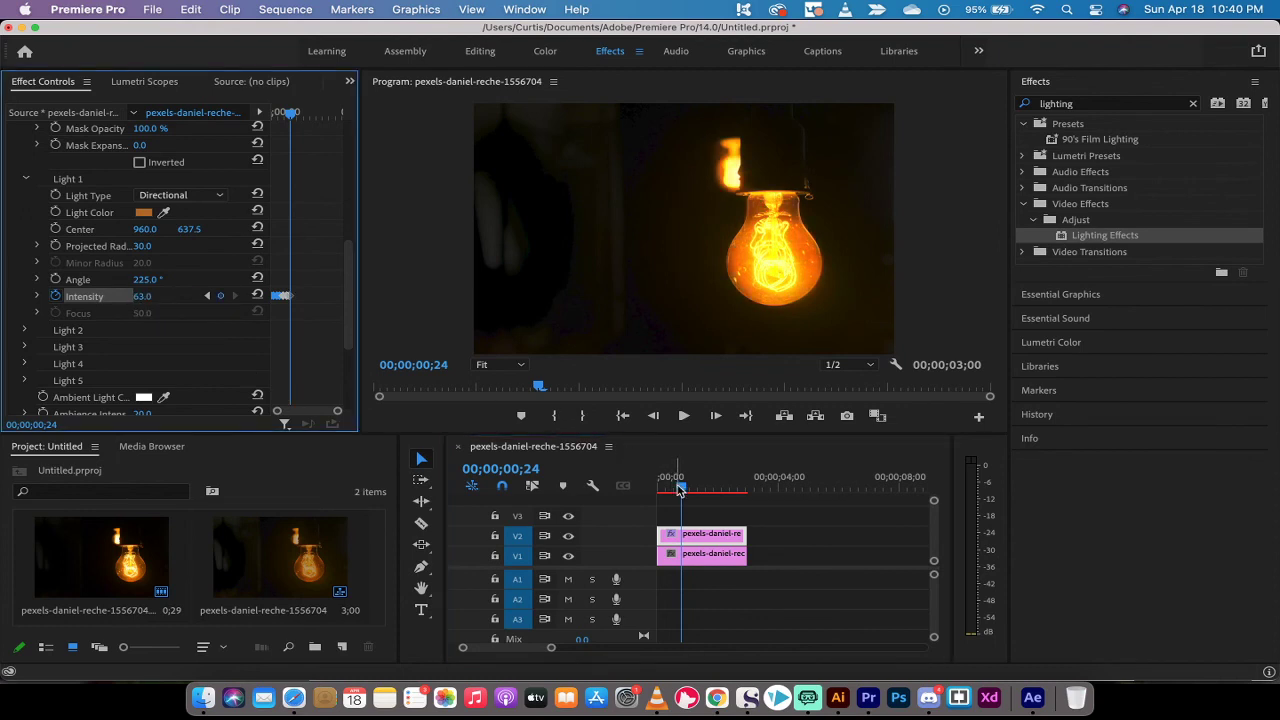
left_click_drag(684, 490, 688, 490)
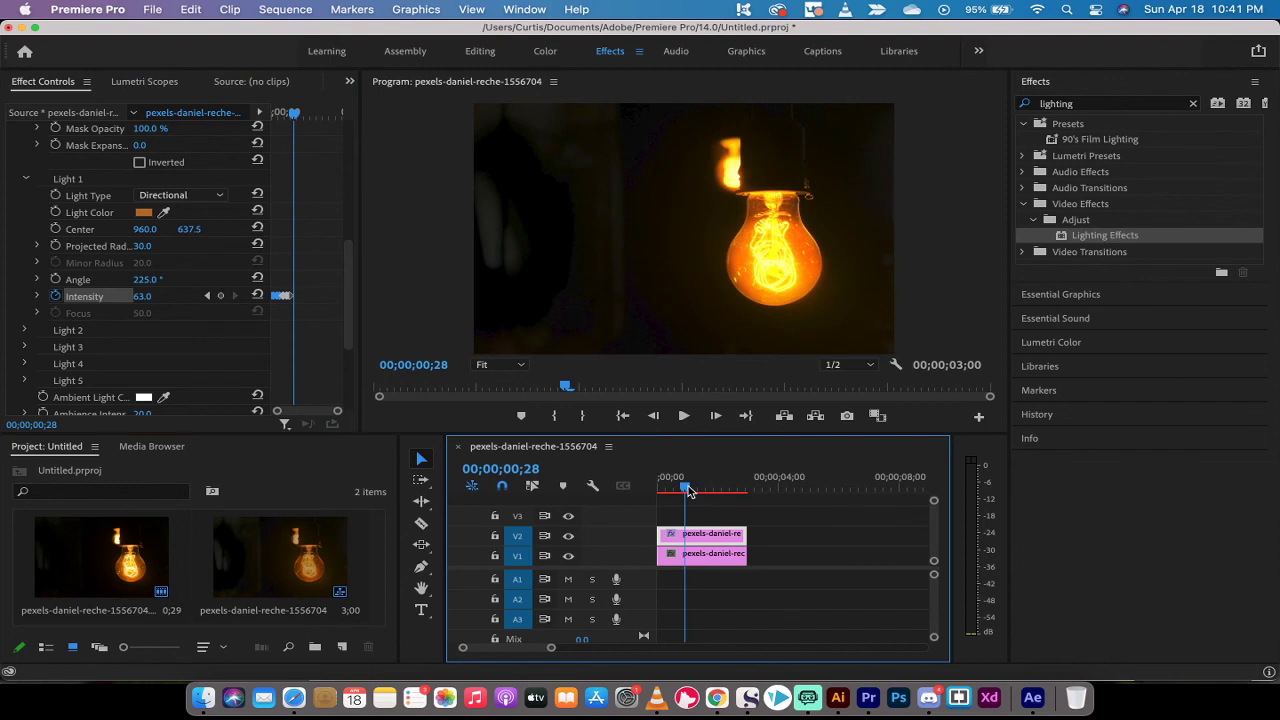
left_click(143, 297)
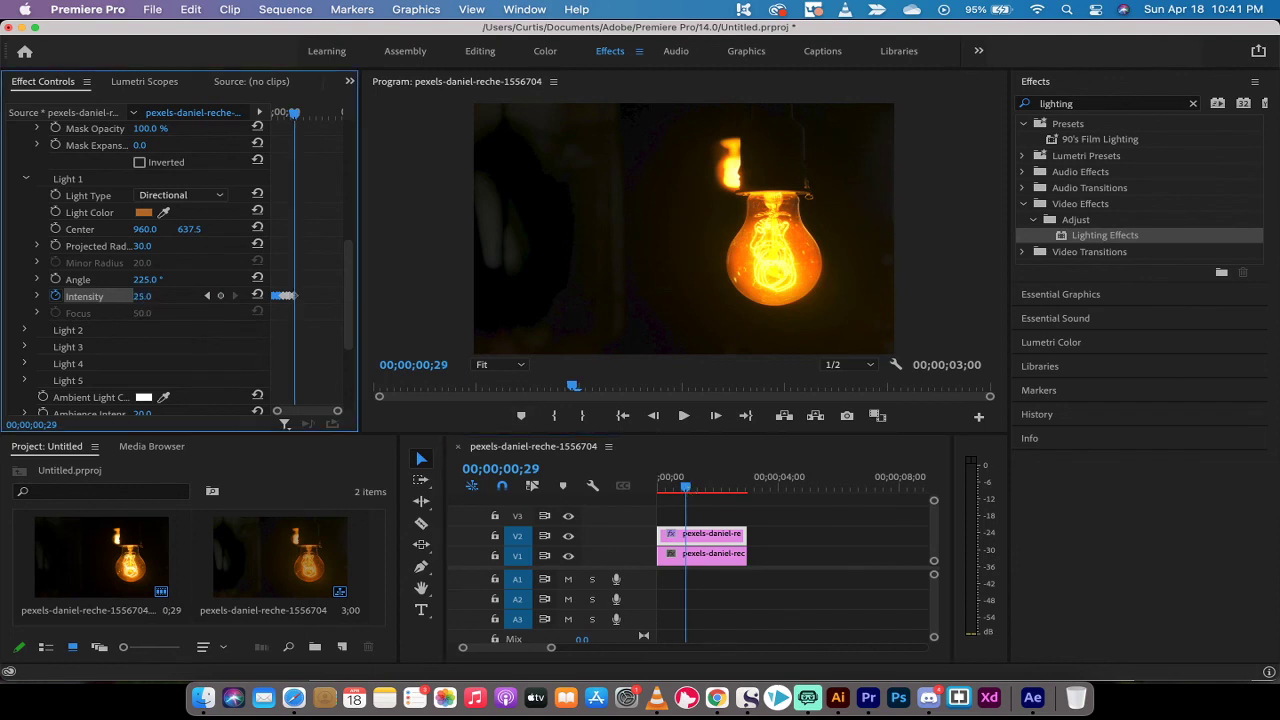
- Add Intensity keyframes of 34 at 1;04 and 69 at 1;10
left_click(689, 491)
left_click_drag(689, 491, 694, 491)
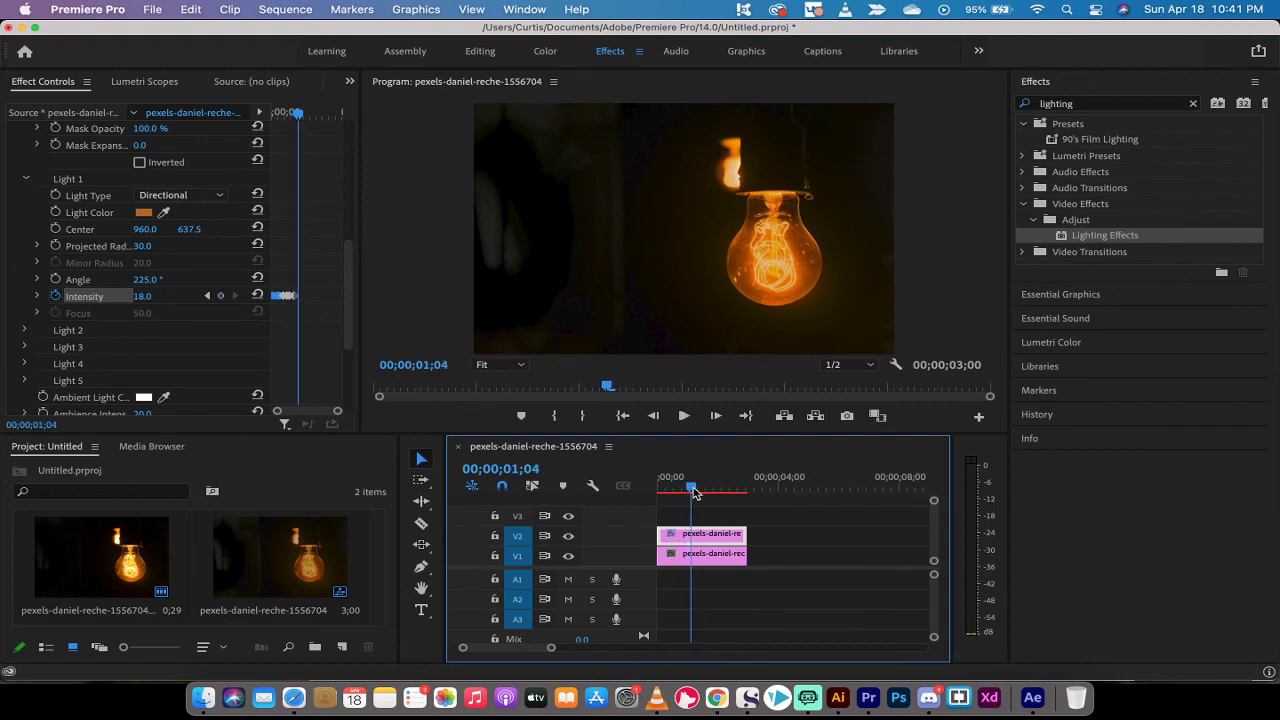
left_click_drag(141, 297, 150, 297)
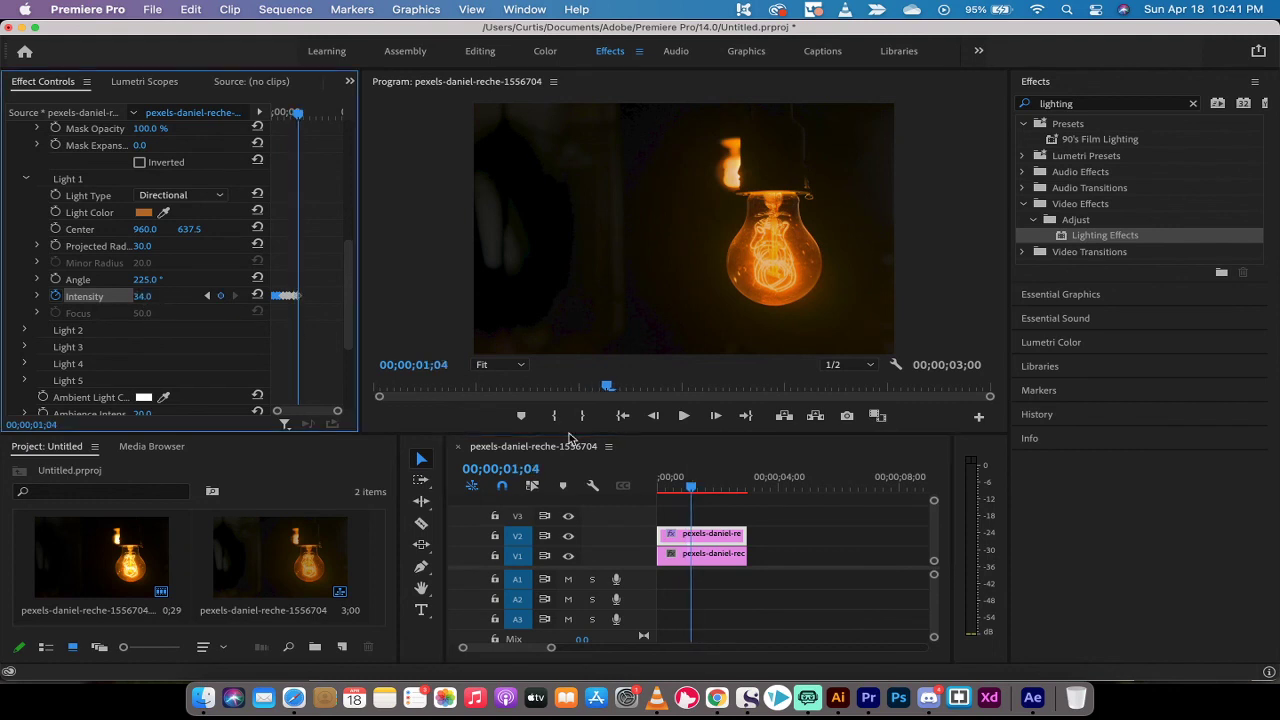
left_click_drag(691, 490, 701, 494)
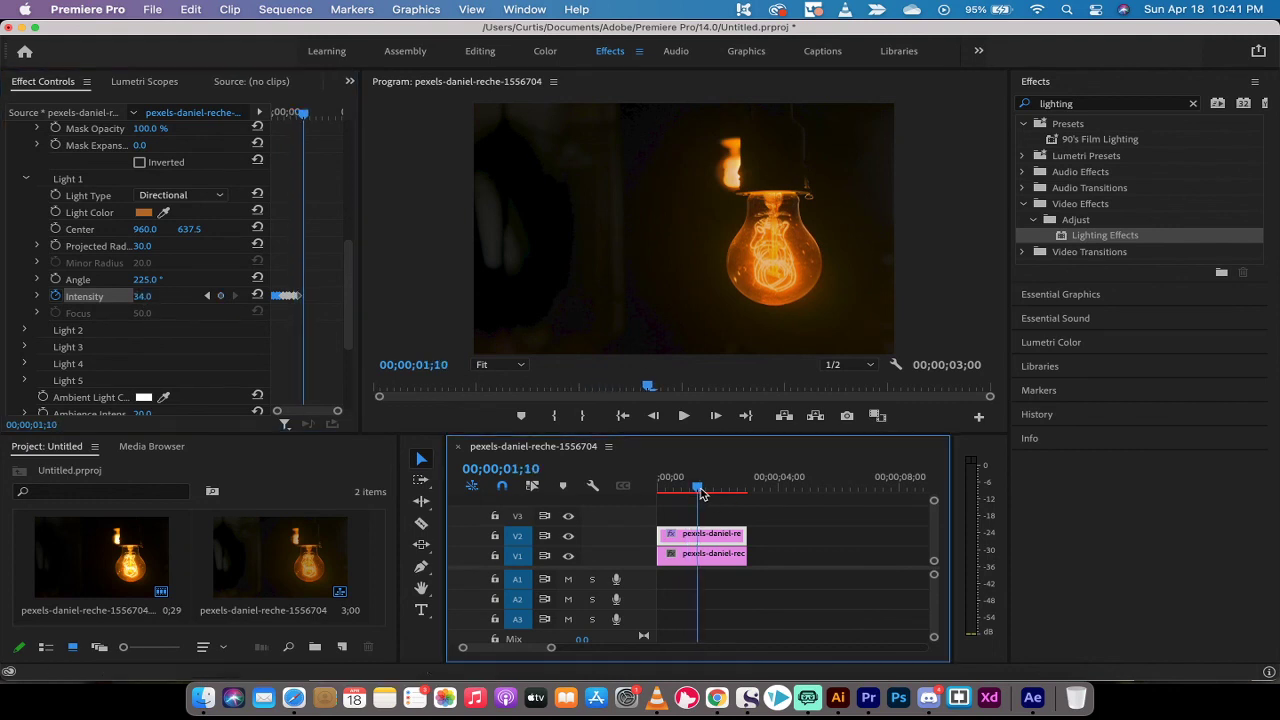
left_click_drag(142, 297, 157, 297)
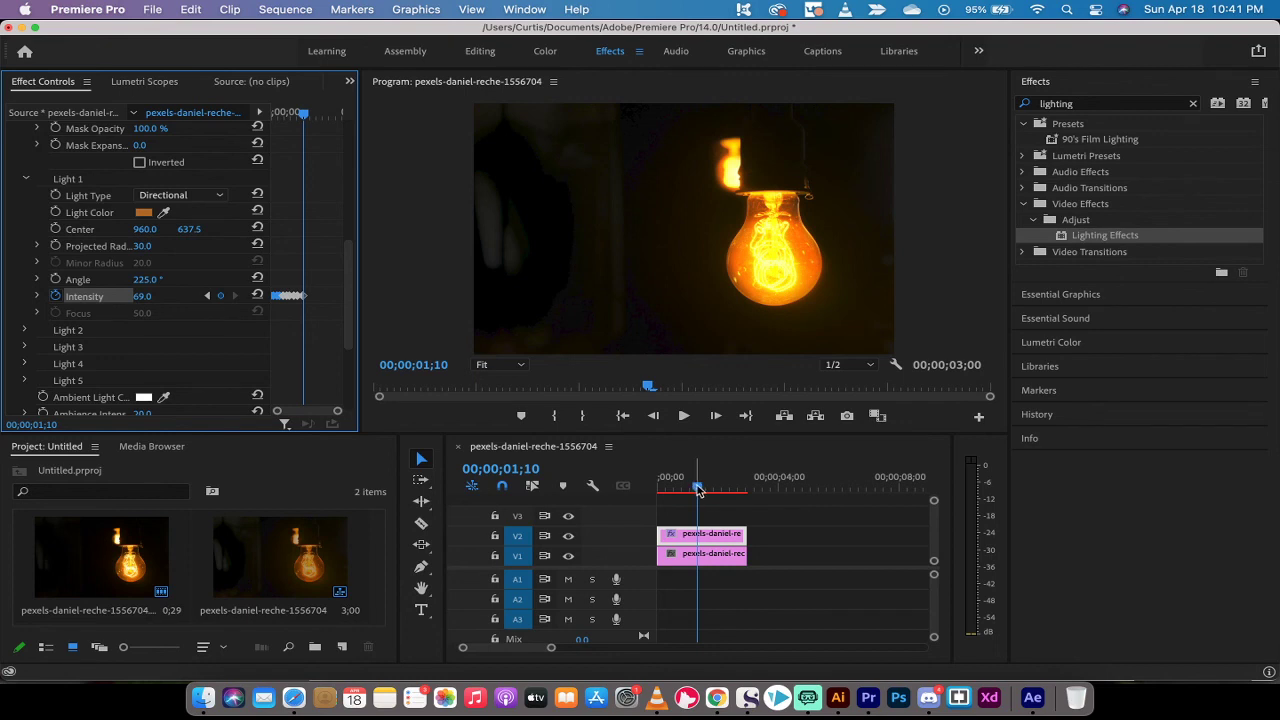
- Set Intensity to 15 at 1;16 and 30 at 1;25, then return the playhead to 00;00;00;00
left_click_drag(703, 490, 706, 490)
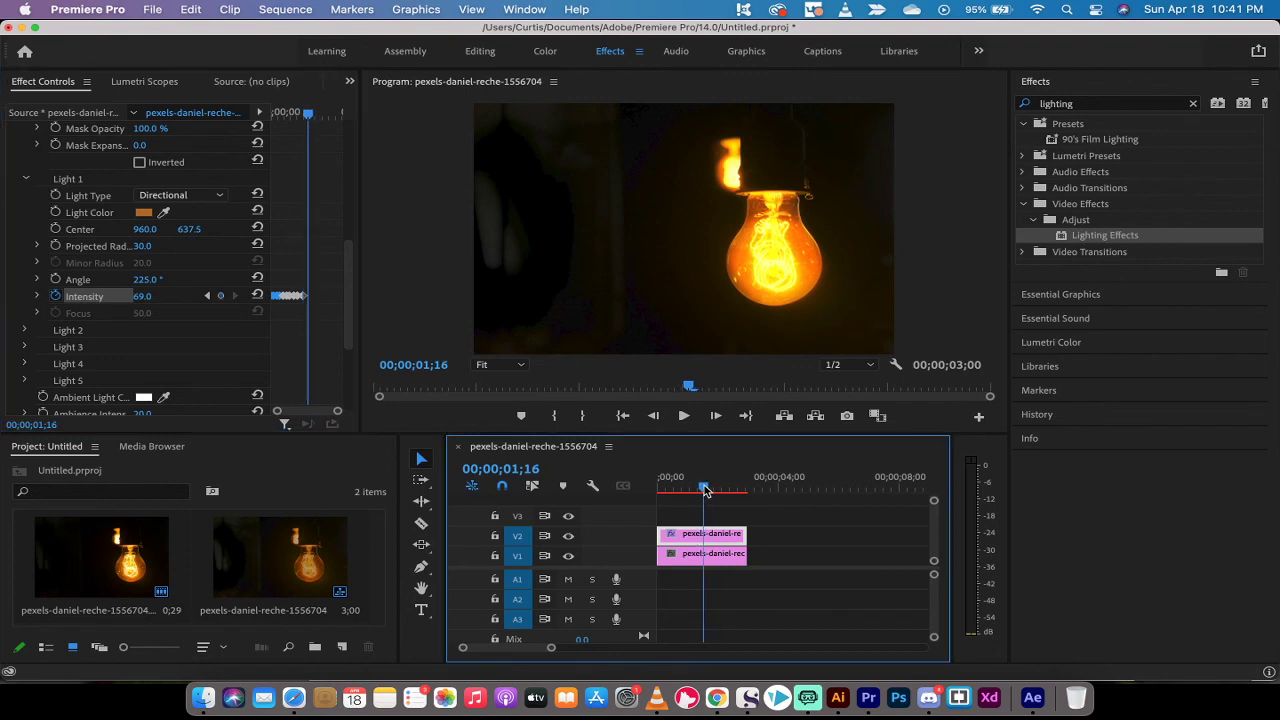
left_click(142, 296)
type("10")
key("Return")
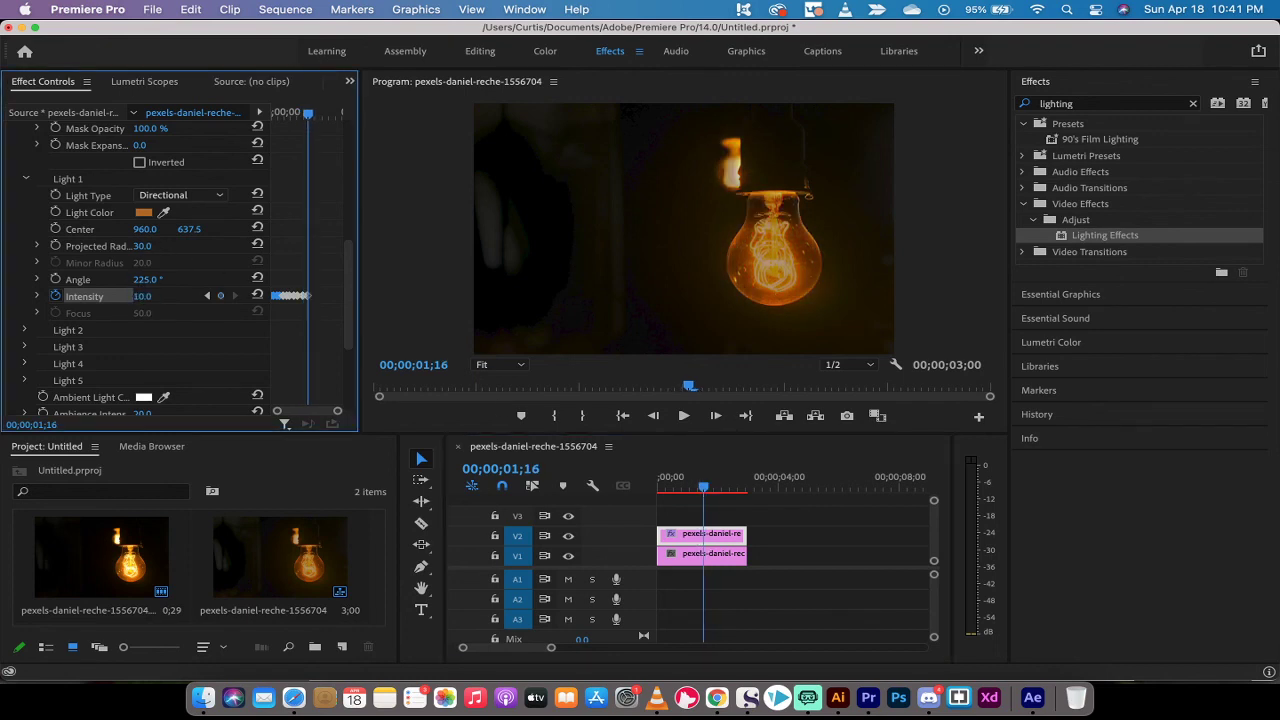
left_click_drag(142, 296, 140, 296)
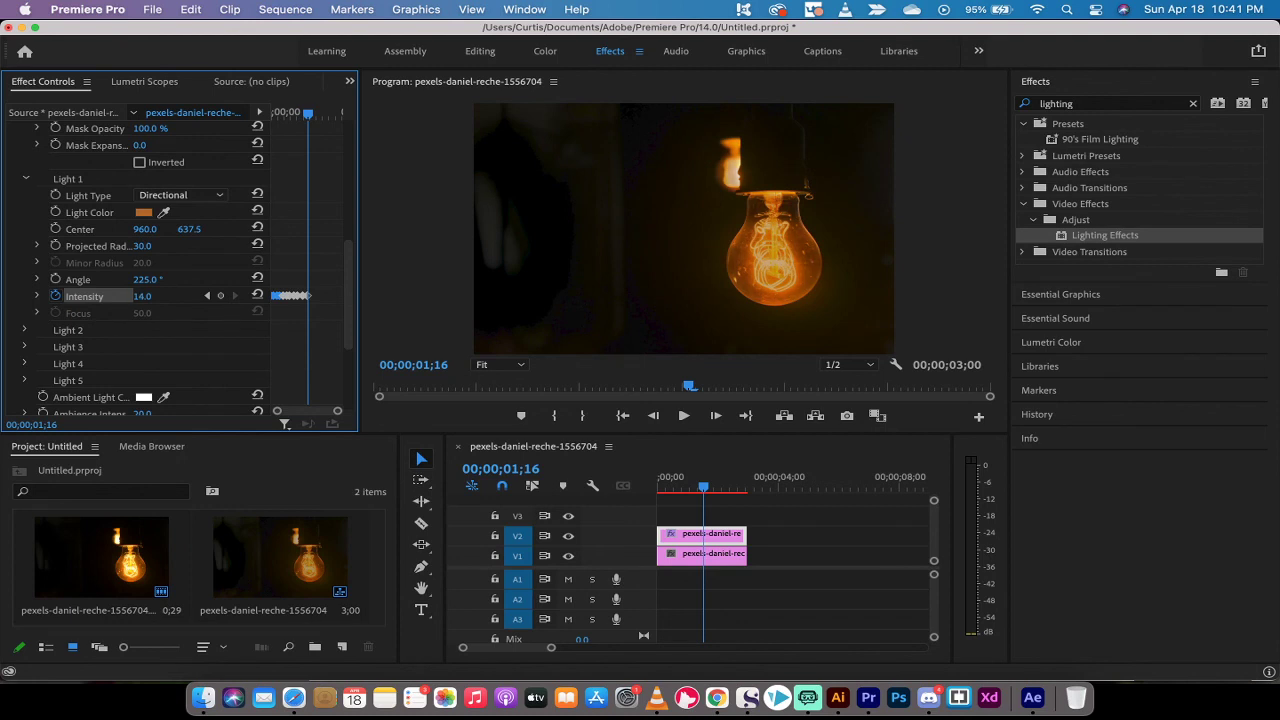
left_click(707, 487)
left_click(713, 489)
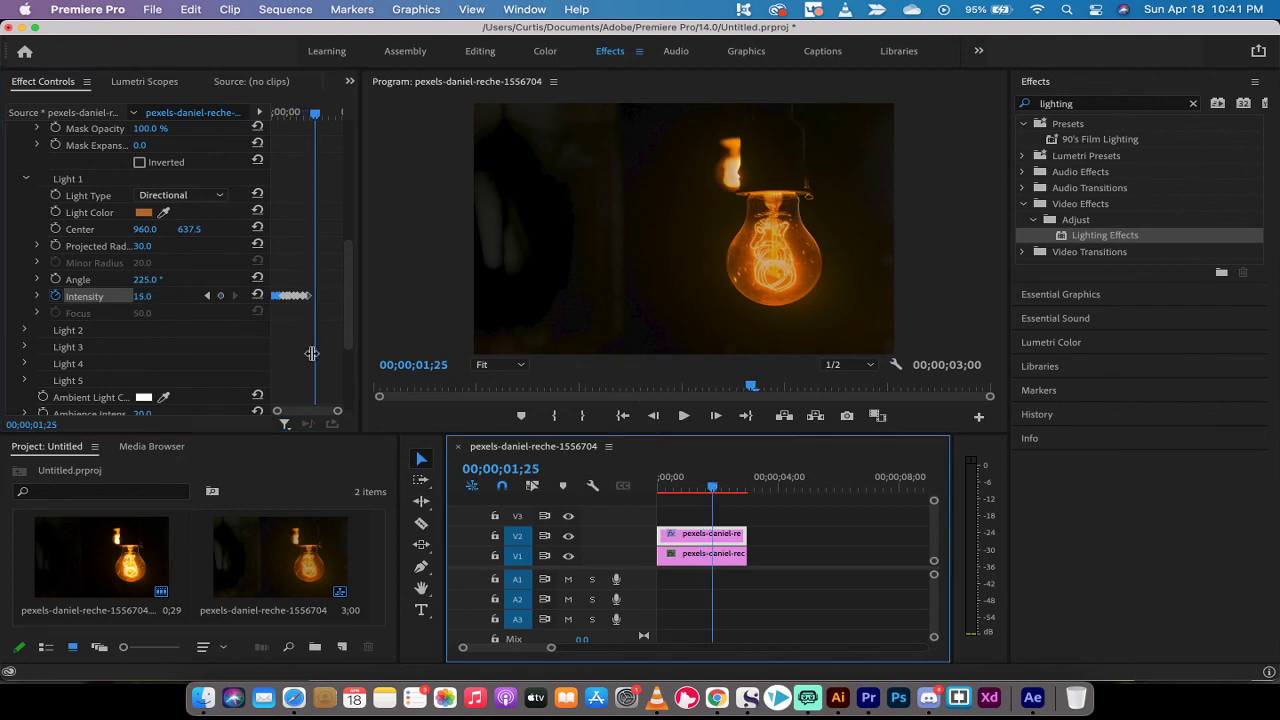
left_click_drag(142, 296, 157, 296)
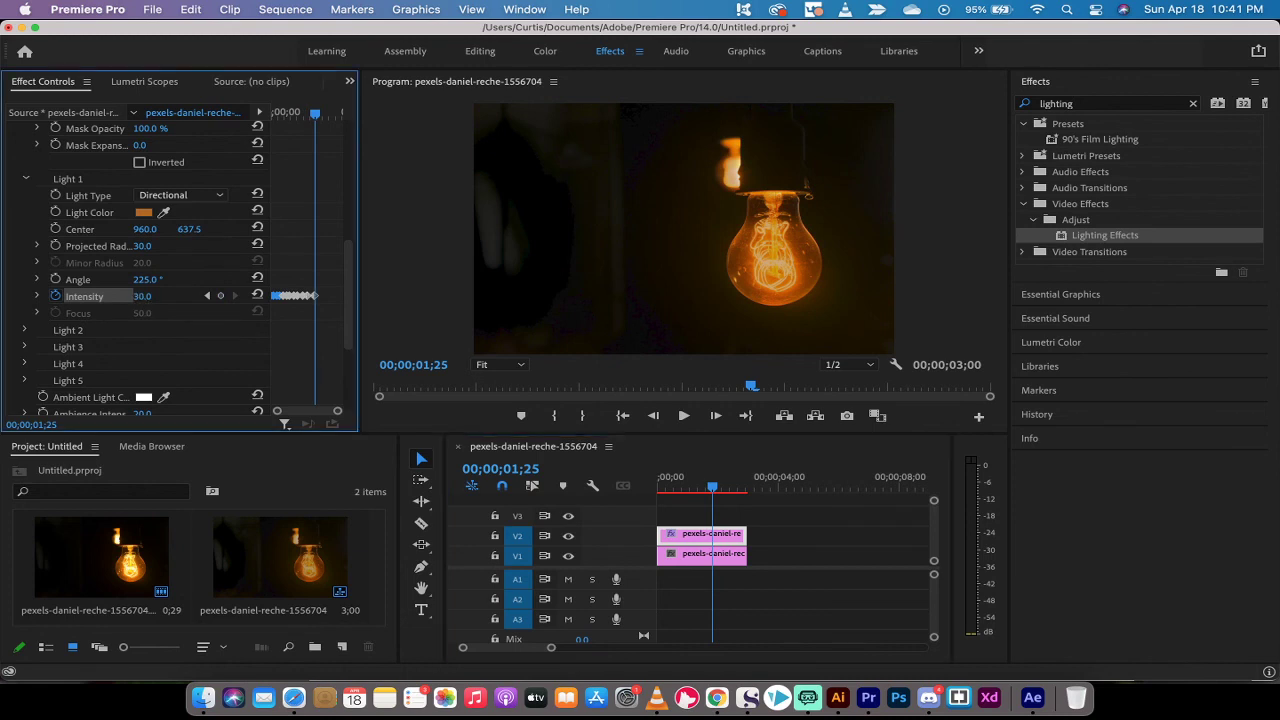
left_click(713, 489)
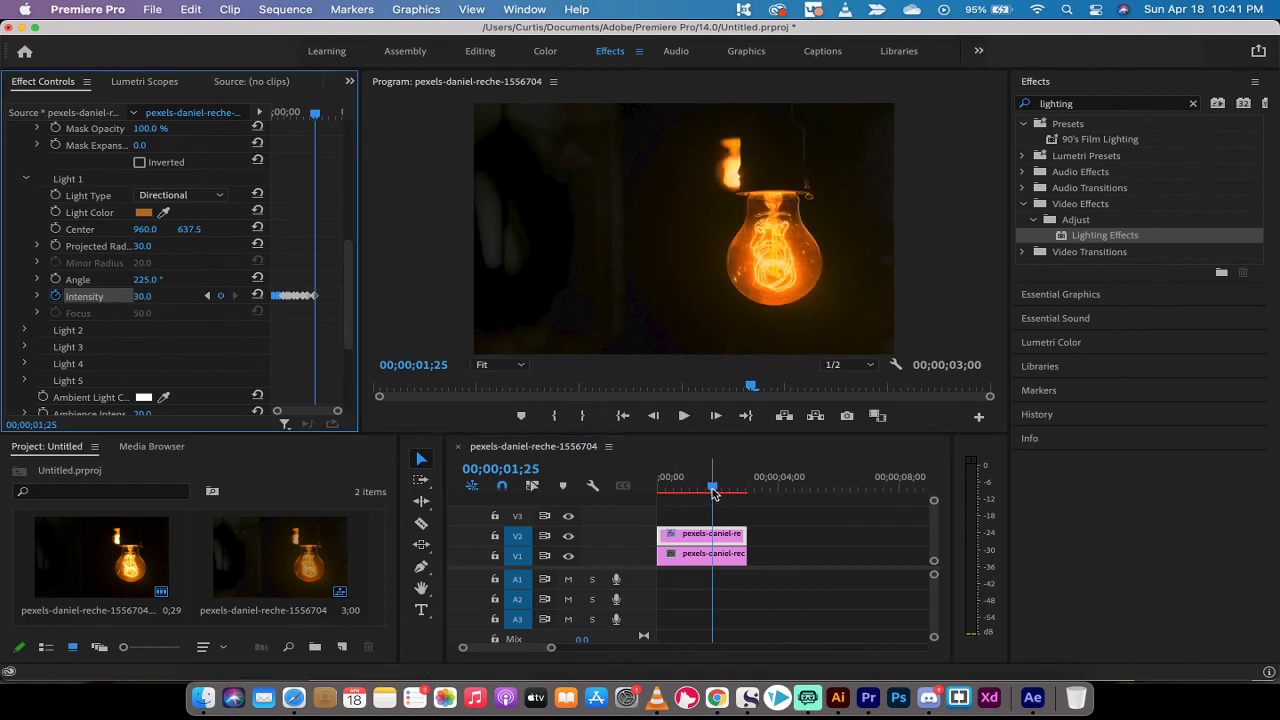
left_click_drag(713, 489, 595, 488)
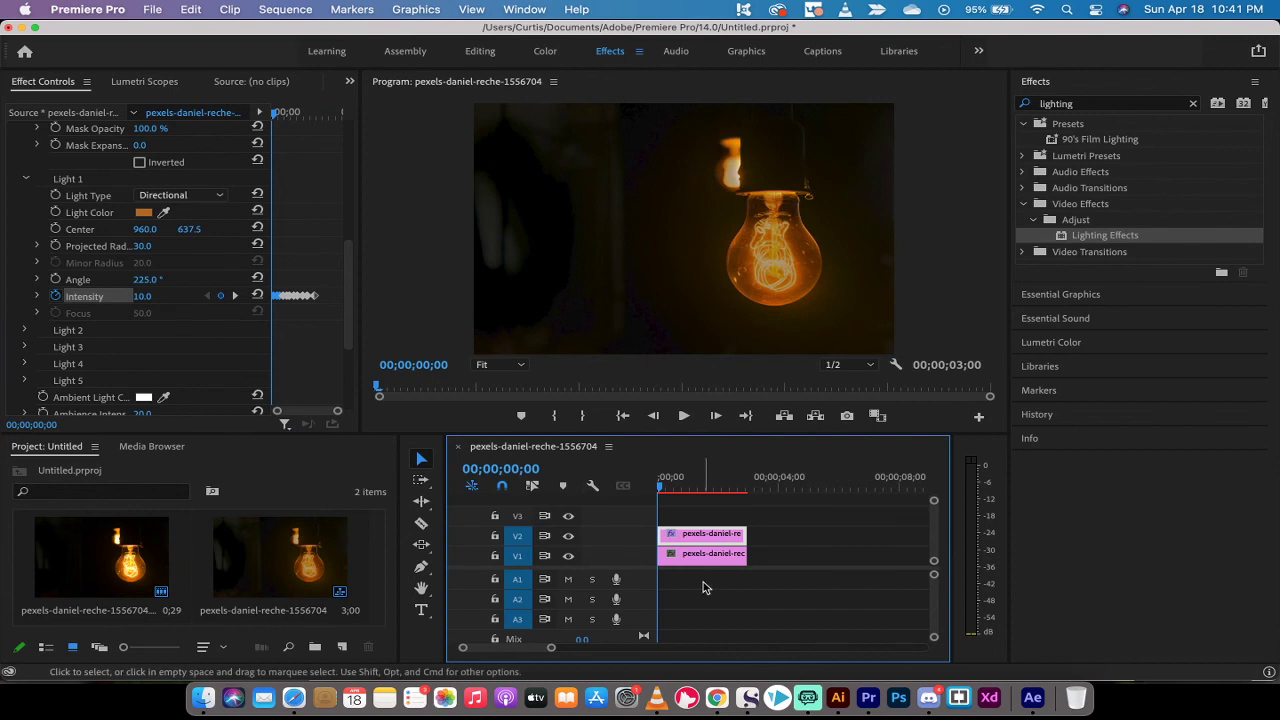
left_click(497, 472)
left_click(414, 286)
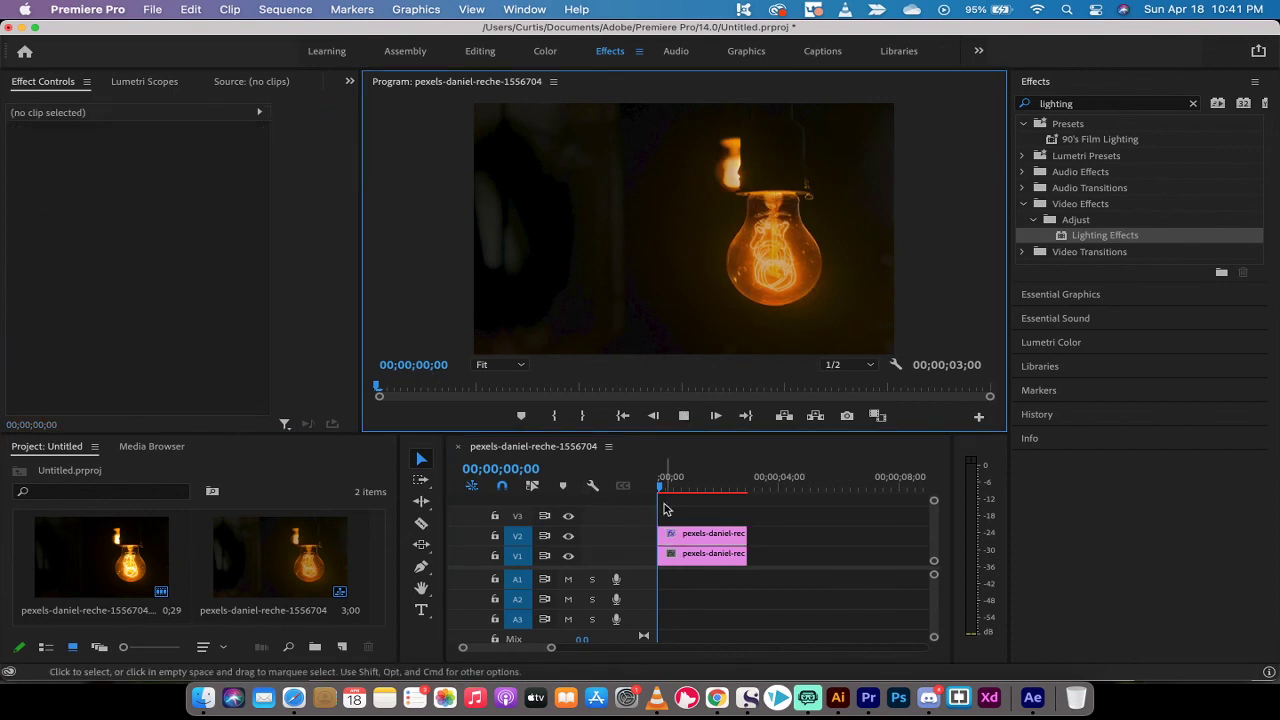
key("space")
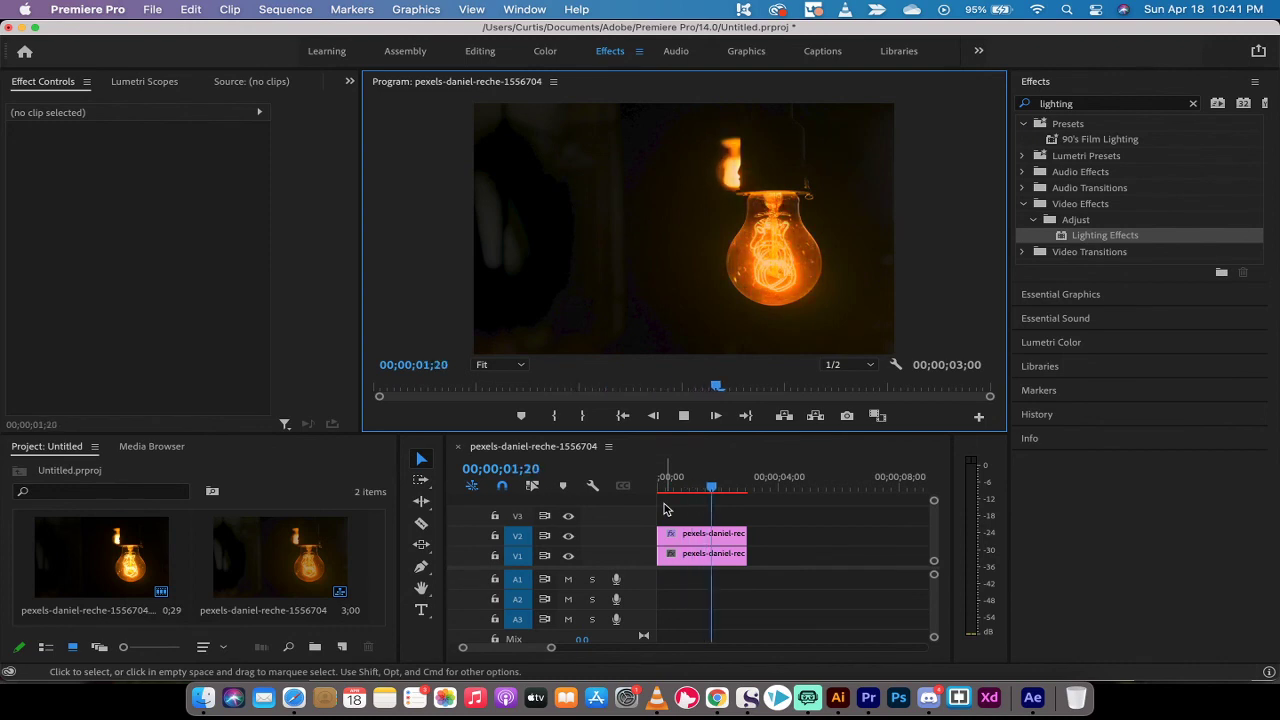
key("space")
left_click_drag(641, 487, 684, 490)
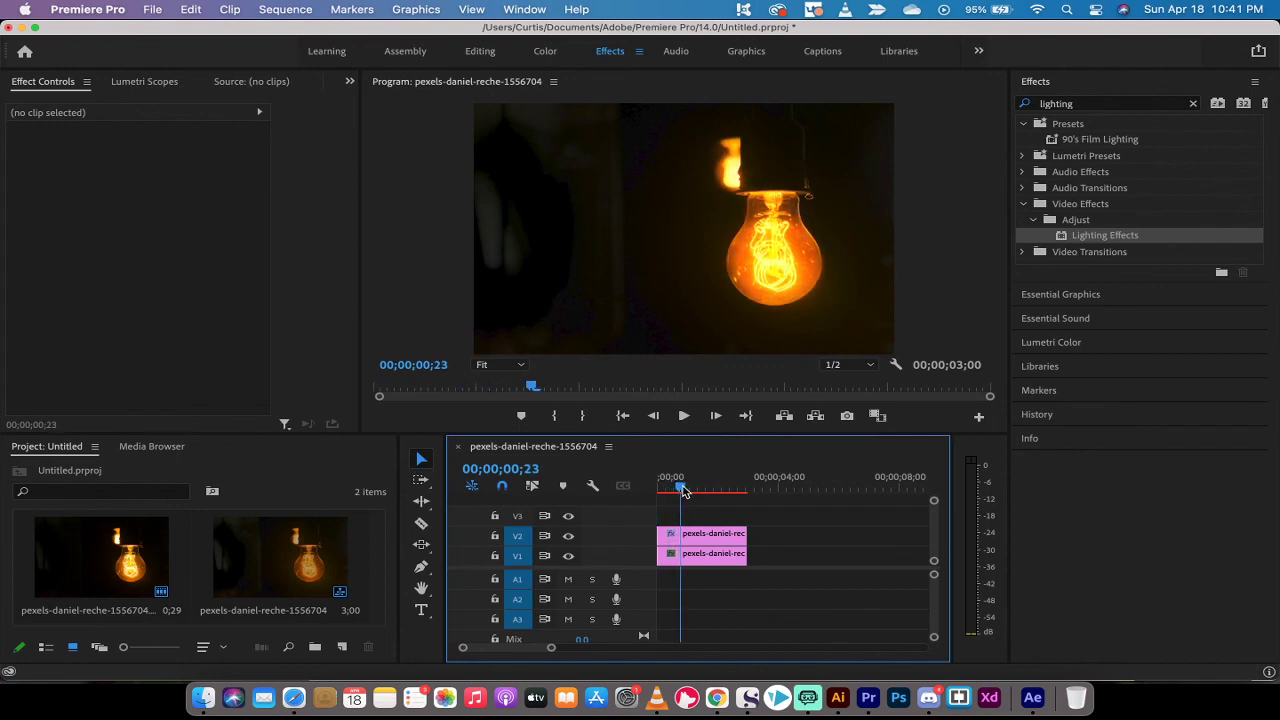